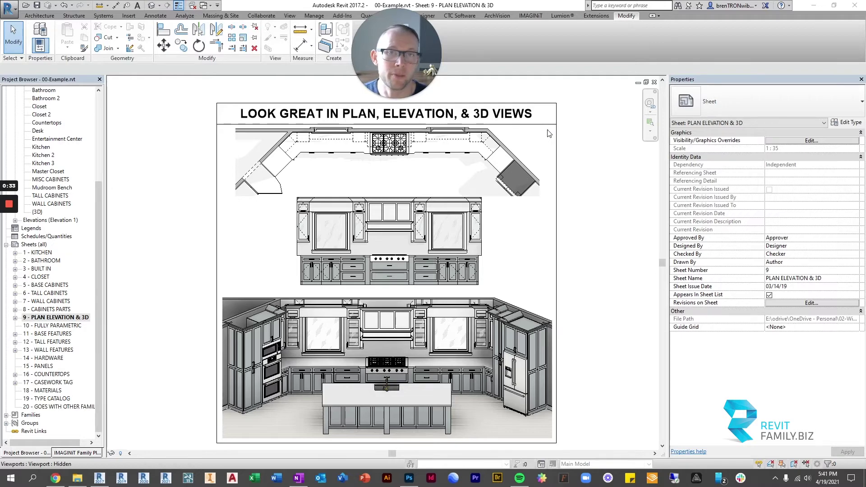
# Activate the Kitchen Plan viewport on the sheet for editing.
pyautogui.scroll(2, 451, 159)
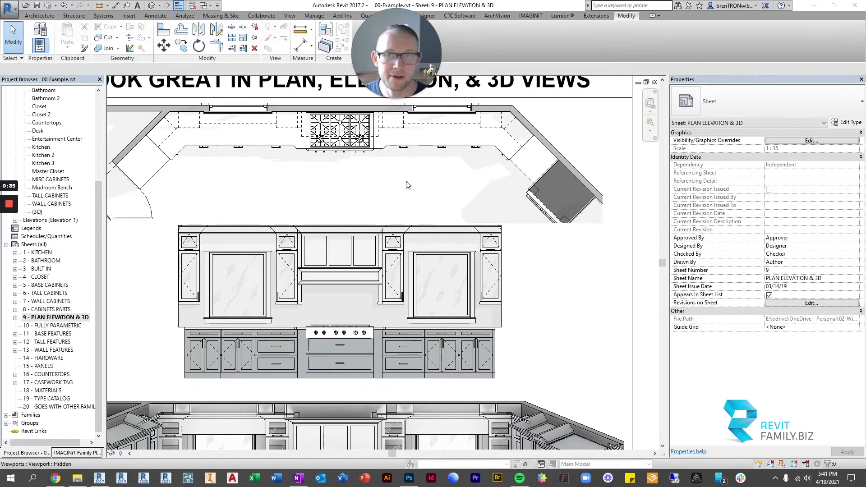
pyautogui.scroll(-2, 420, 235)
pyautogui.scroll(3, 452, 271)
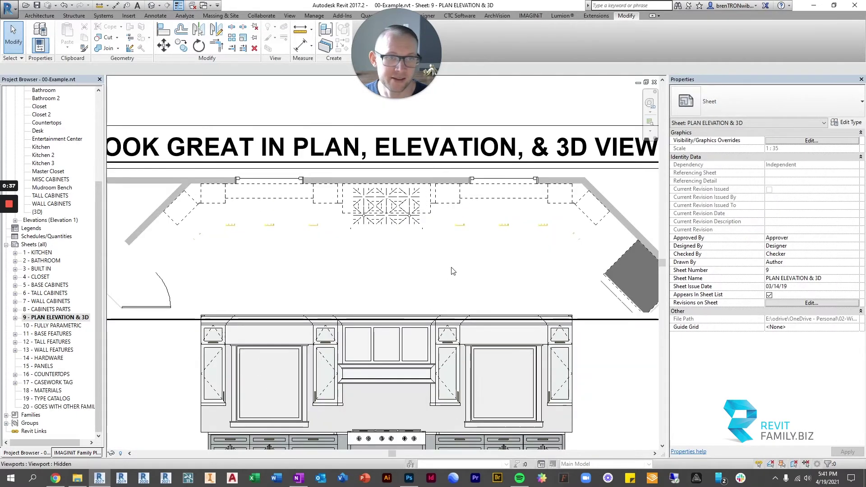
pyautogui.moveTo(454, 270); pyautogui.dragTo(442, 256, button='middle')
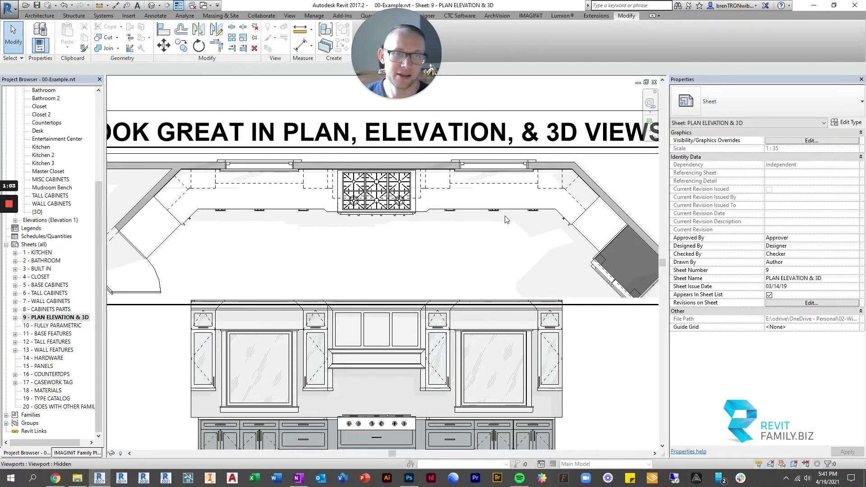
pyautogui.scroll(2, 533, 208)
pyautogui.scroll(2, 534, 208)
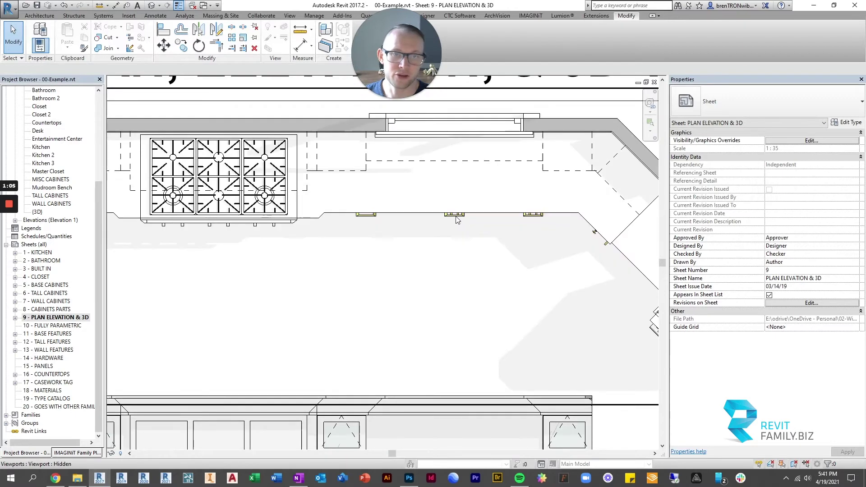
pyautogui.click(459, 214)
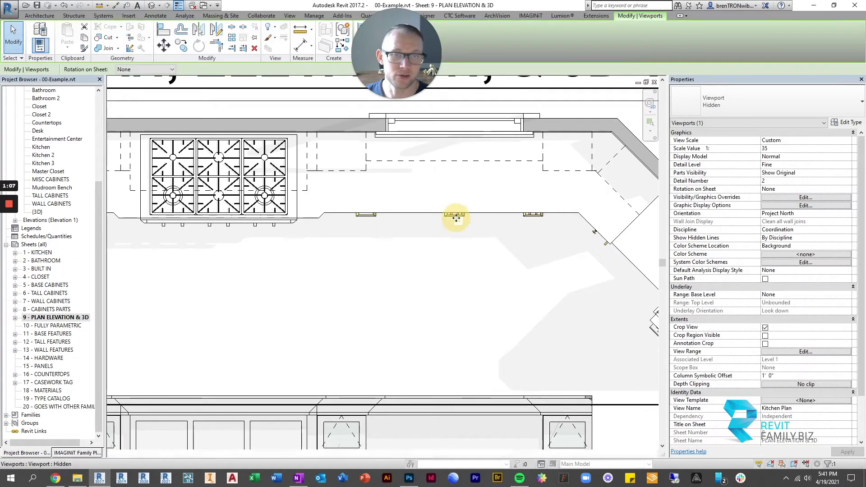
pyautogui.doubleClick(455, 217)
# Turn on Show Cabinet Outline for the two base double-door drawer cabinets beneath the window to the right of the range.
pyautogui.click(456, 218)
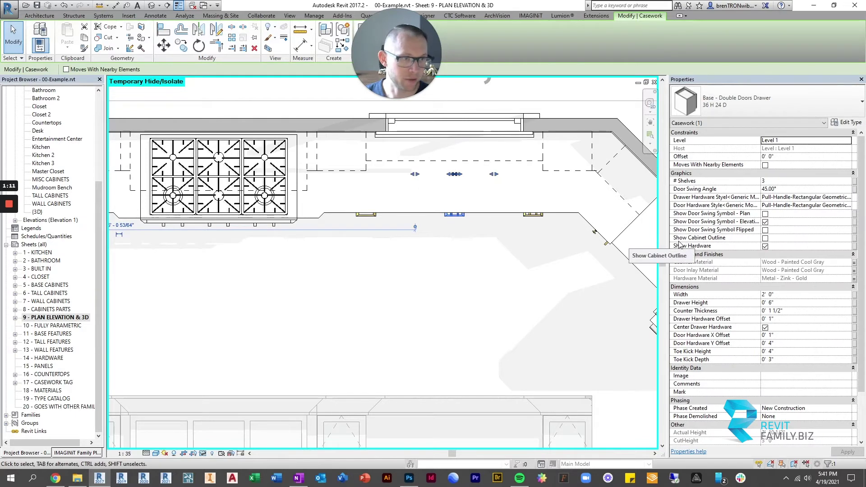
pyautogui.click(766, 238)
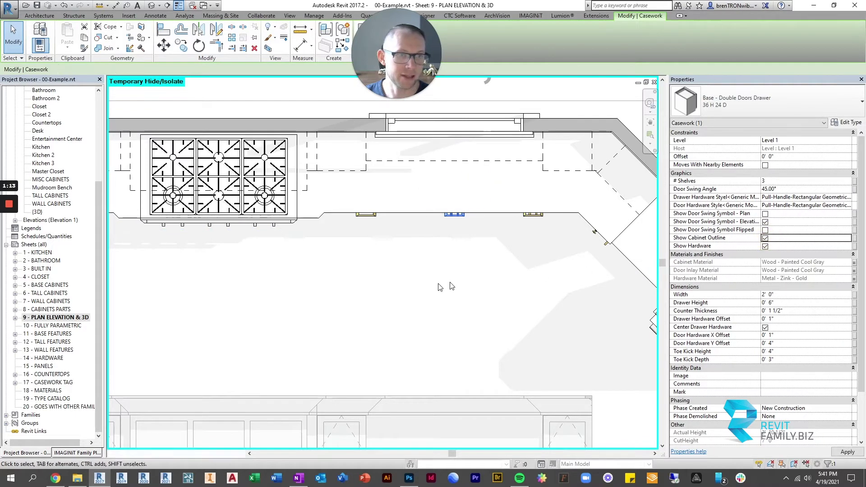
pyautogui.click(425, 288)
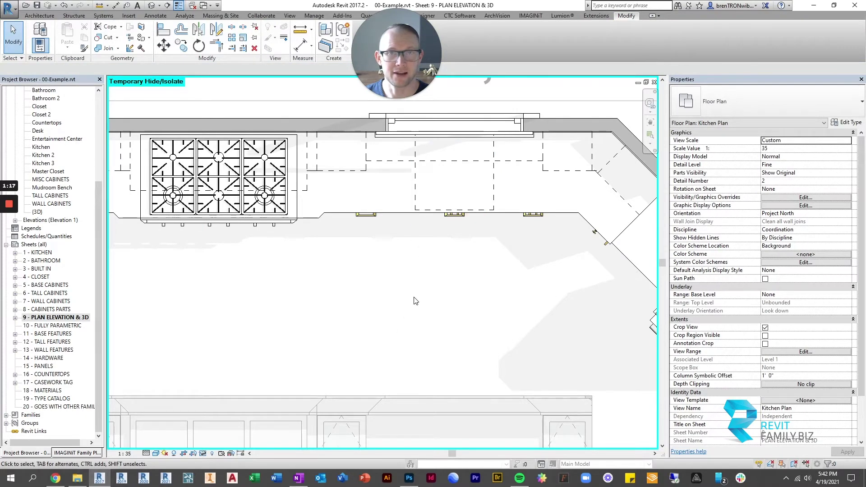
pyautogui.click(549, 213)
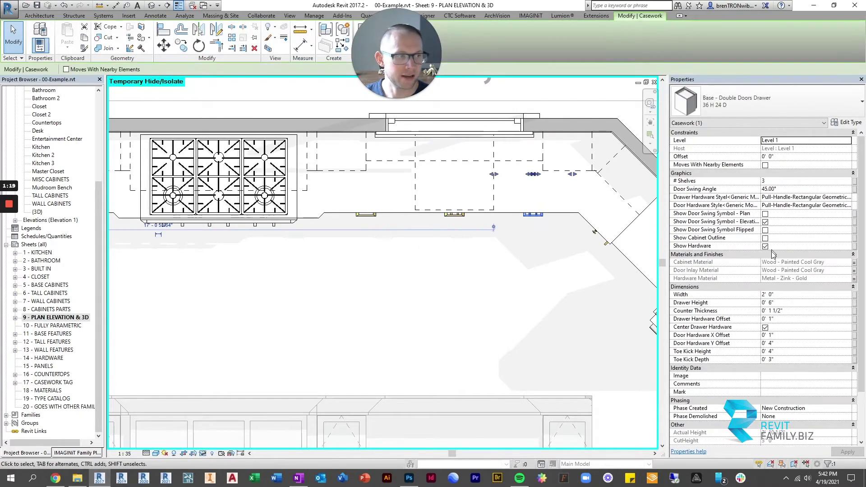
pyautogui.click(766, 238)
pyautogui.click(481, 276)
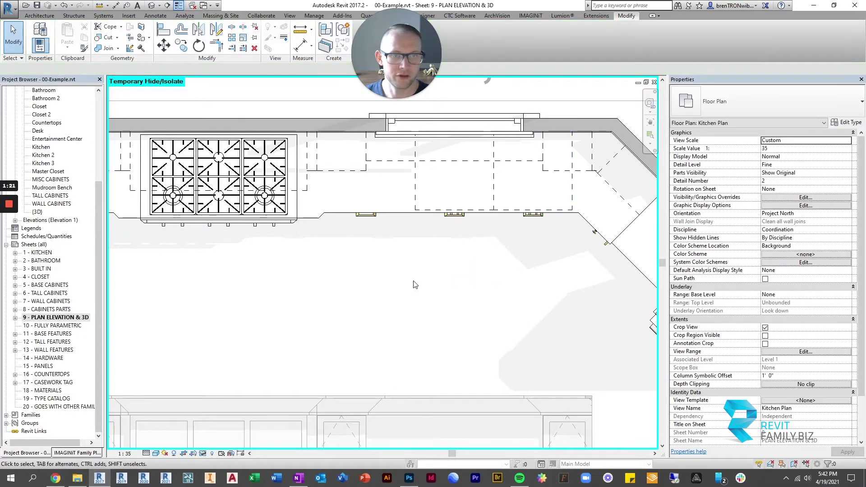
# Enable the plan door swing symbol on both outlined base double-door cabinets.
pyautogui.scroll(-2, 353, 286)
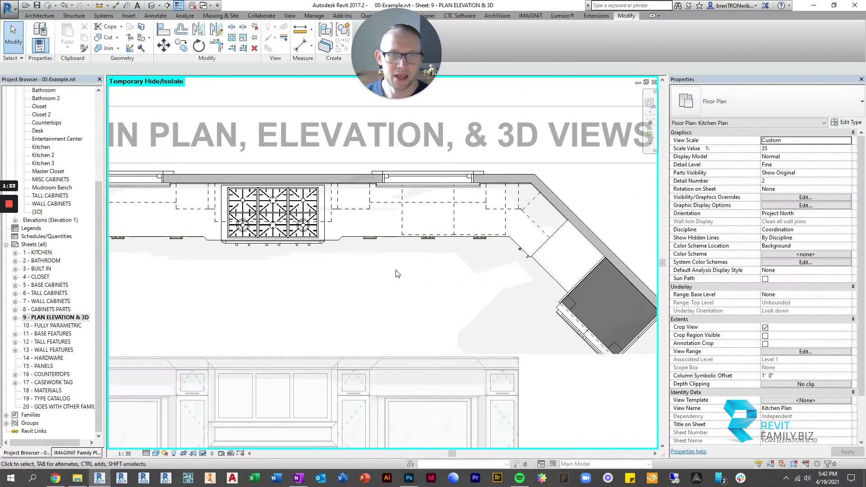
pyautogui.scroll(3, 457, 251)
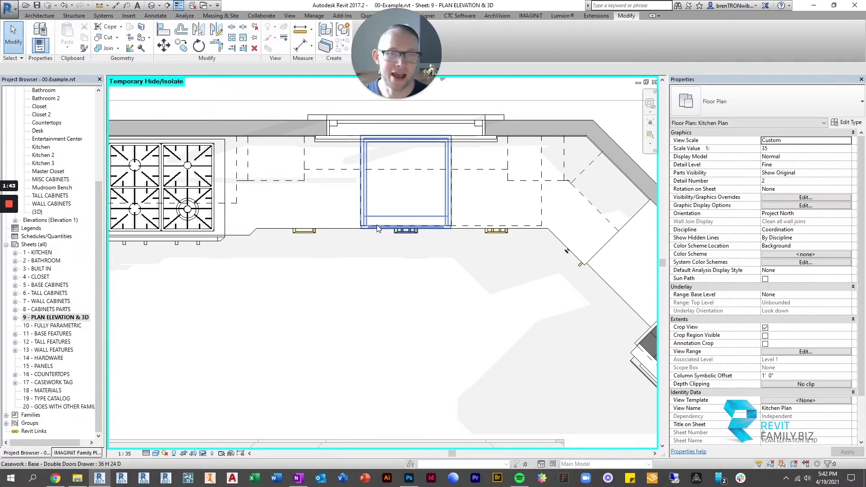
pyautogui.click(378, 225)
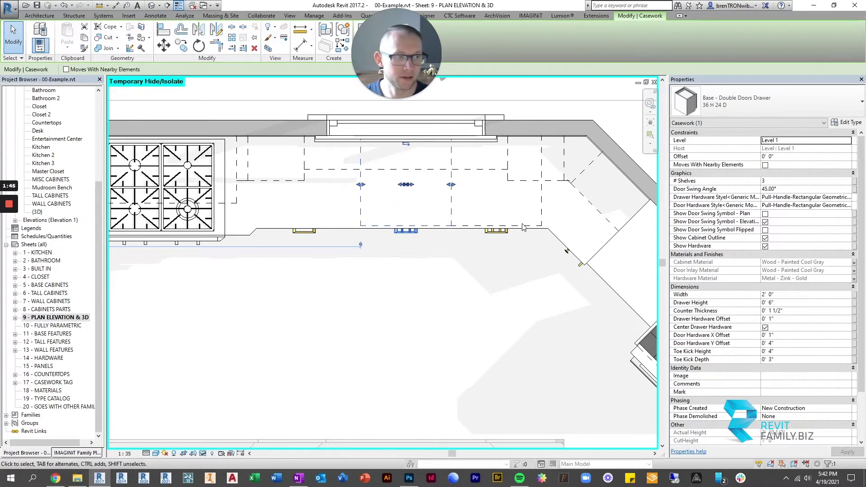
pyautogui.click(766, 214)
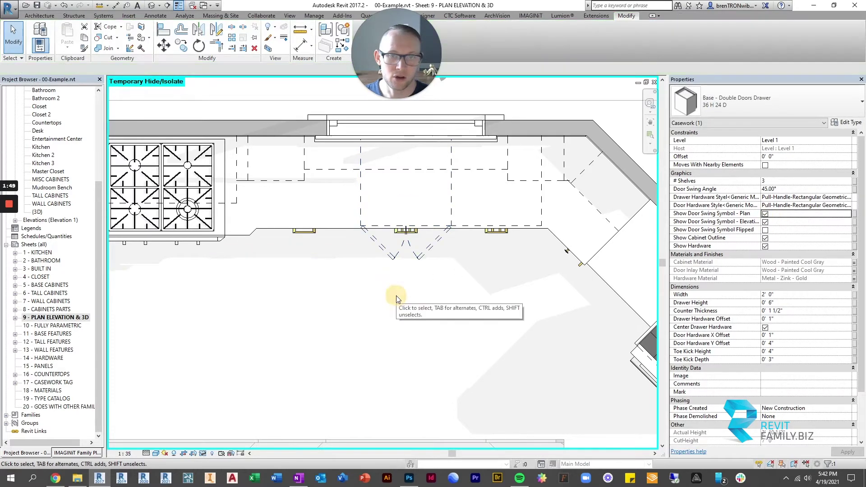
pyautogui.click(496, 171)
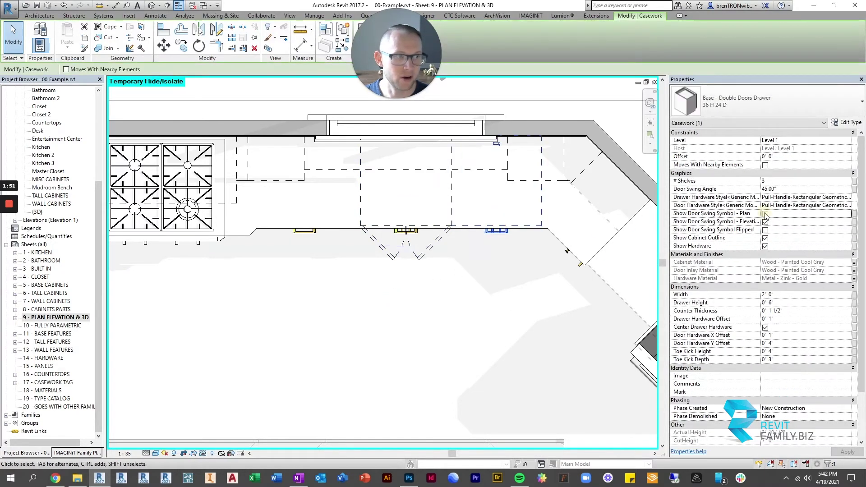
pyautogui.click(765, 214)
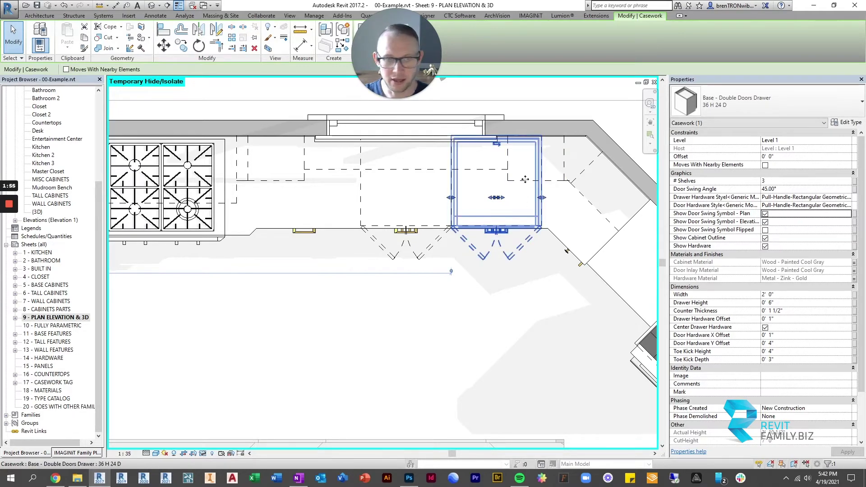
# Enable the plan door swing symbol on the wall cabinet beside the window and the tall double-door cabinet next to the refrigerator.
pyautogui.click(554, 180)
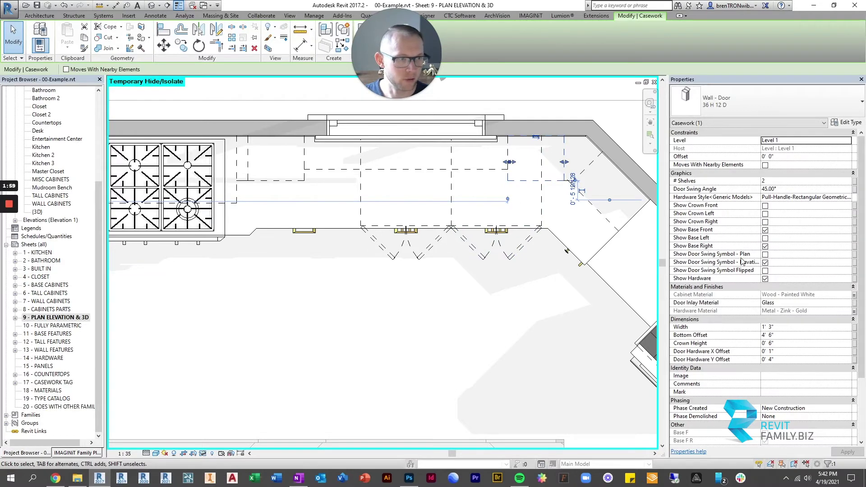
pyautogui.click(766, 255)
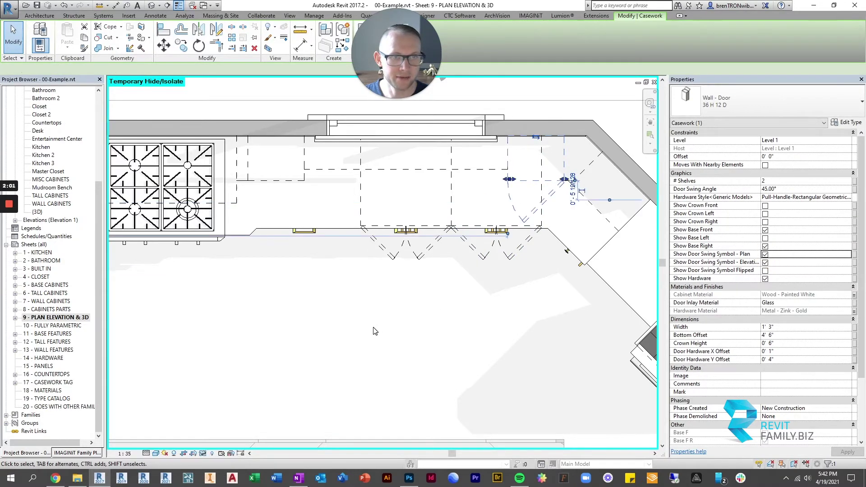
pyautogui.click(636, 291)
pyautogui.click(623, 294)
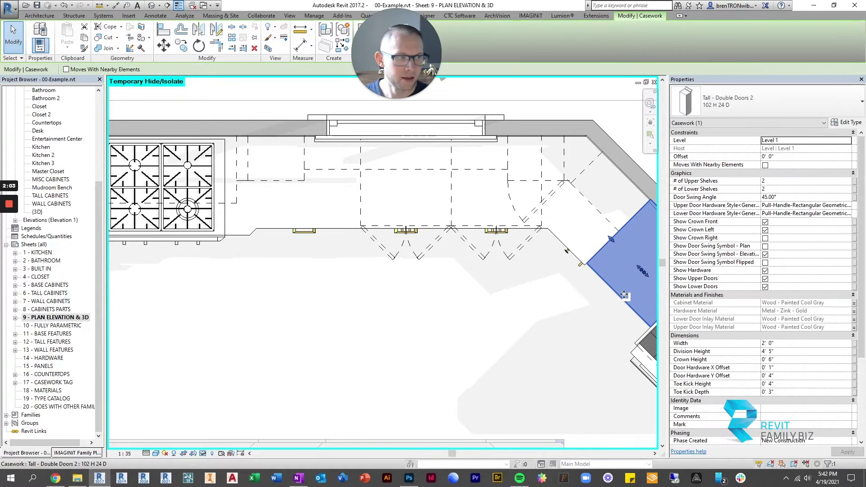
pyautogui.click(766, 247)
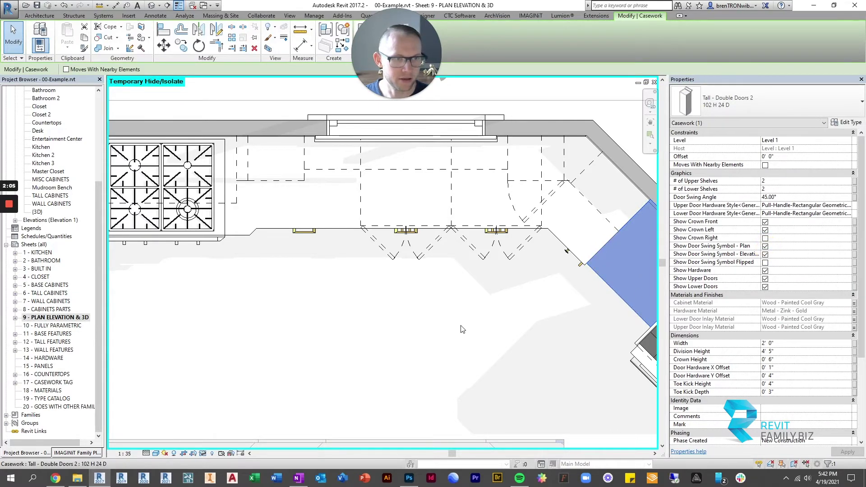
pyautogui.click(435, 334)
pyautogui.moveTo(435, 334); pyautogui.dragTo(344, 326, button='middle')
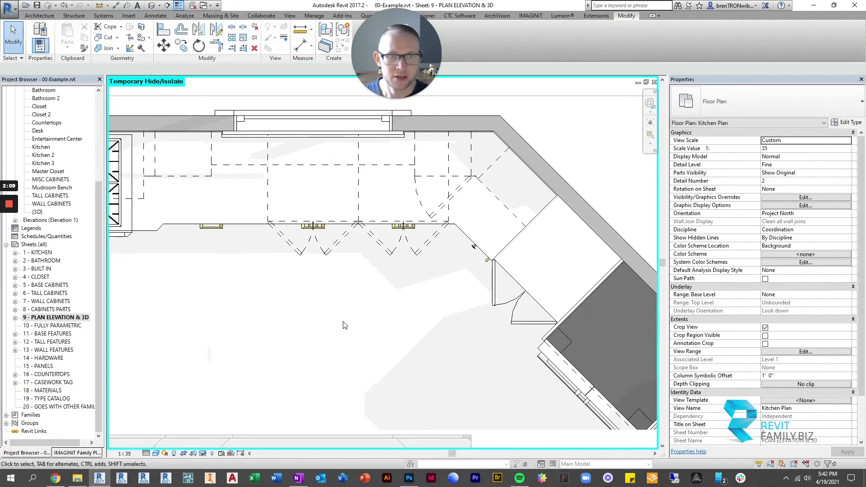
# Set the door swing angle of the base double-door cabinet nearest the angled corner to 90°.
pyautogui.click(415, 257)
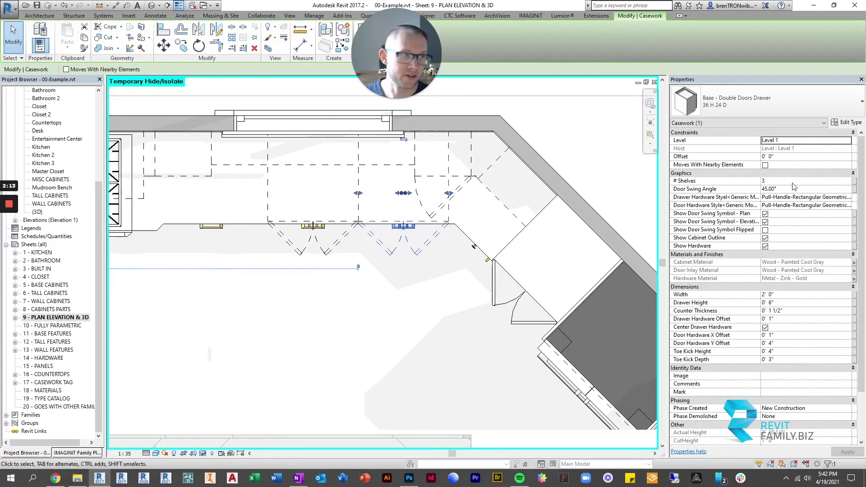
pyautogui.click(794, 189)
pyautogui.write('90')
pyautogui.press('Return')
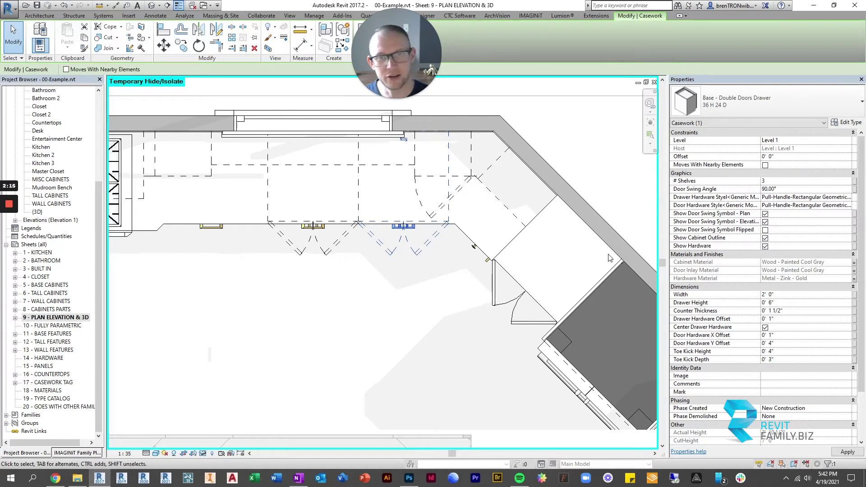
# Set the door swing angle of the outlined base double-door cabinet closer to the range to 30°.
pyautogui.click(316, 203)
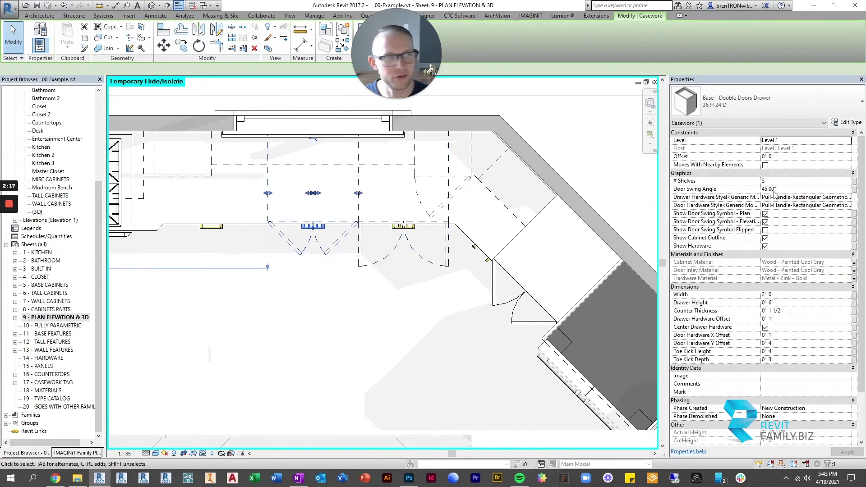
pyautogui.click(799, 190)
pyautogui.write('30')
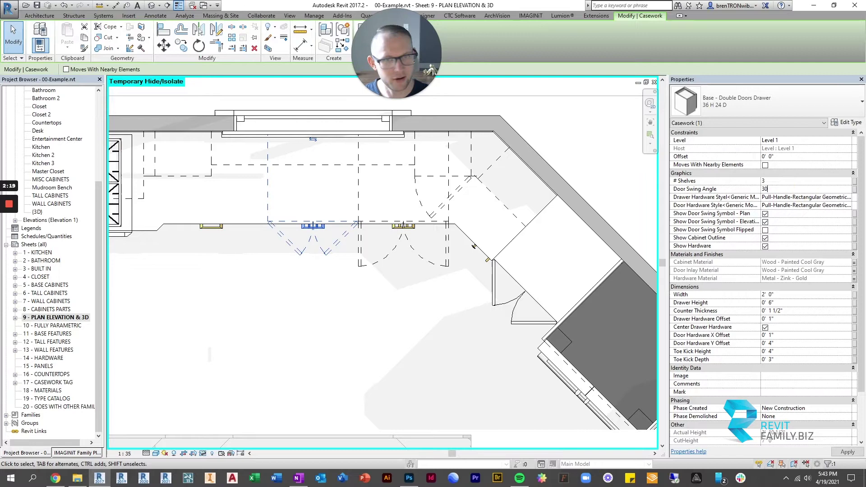
pyautogui.press('Return')
pyautogui.click(280, 348)
pyautogui.moveTo(321, 323); pyautogui.dragTo(430, 314, button='middle')
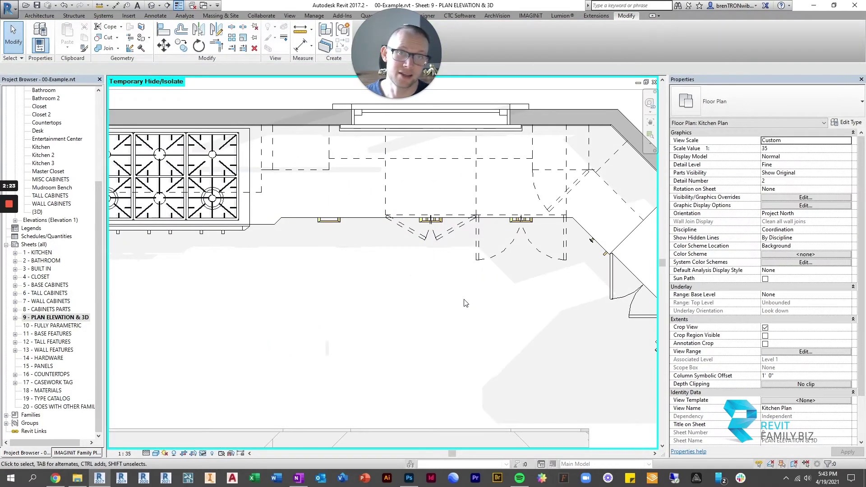
# Turn on Show Appliance Label in Plan for the tall microwave and double-oven cabinet on the angled wall.
pyautogui.scroll(-2, 410, 313)
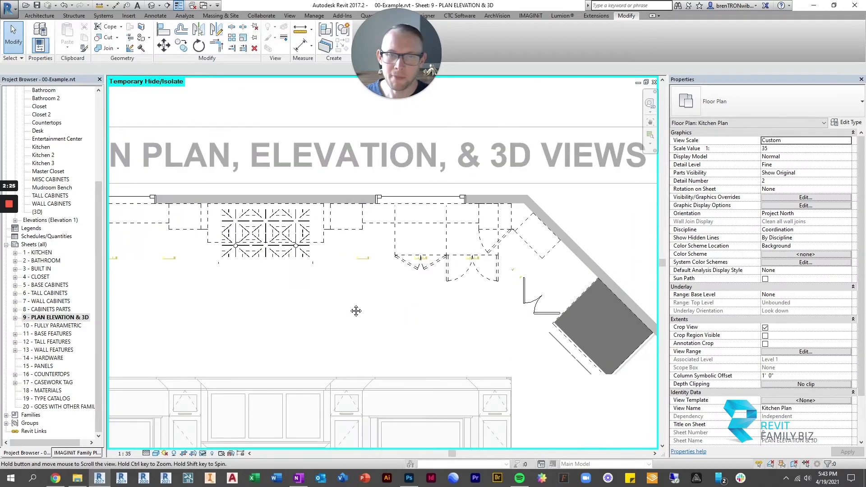
pyautogui.scroll(-1, 371, 305)
pyautogui.scroll(3, 383, 307)
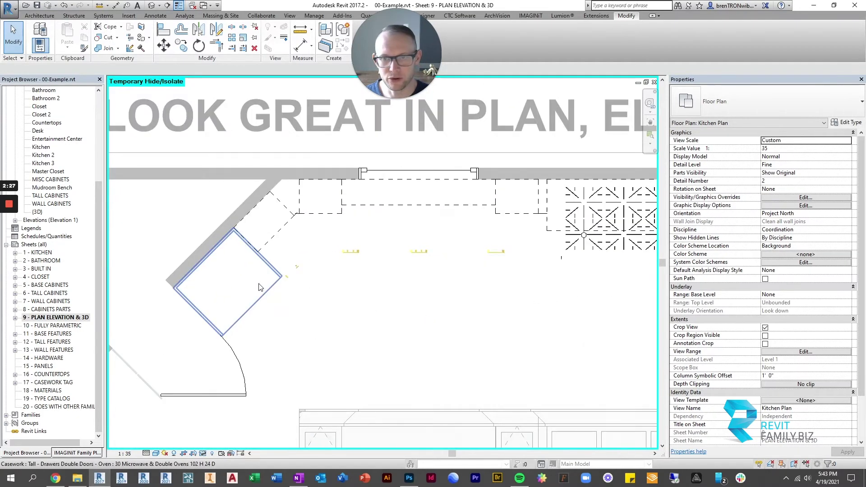
pyautogui.scroll(1, 258, 306)
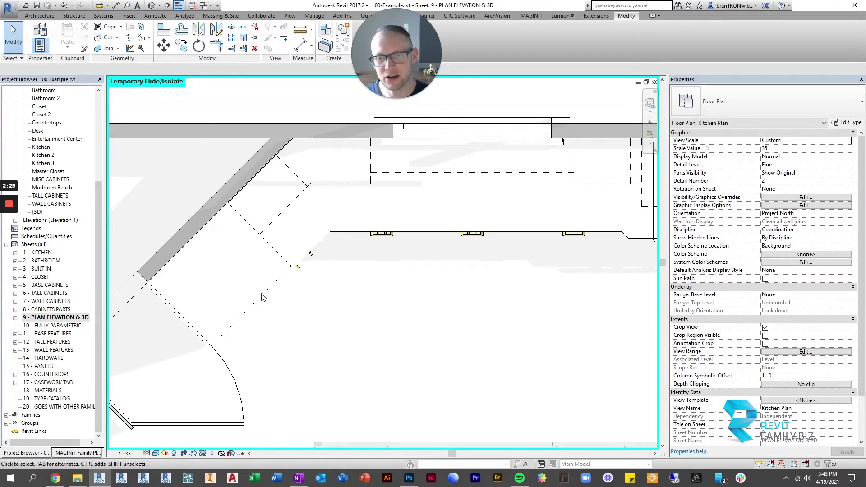
pyautogui.click(259, 294)
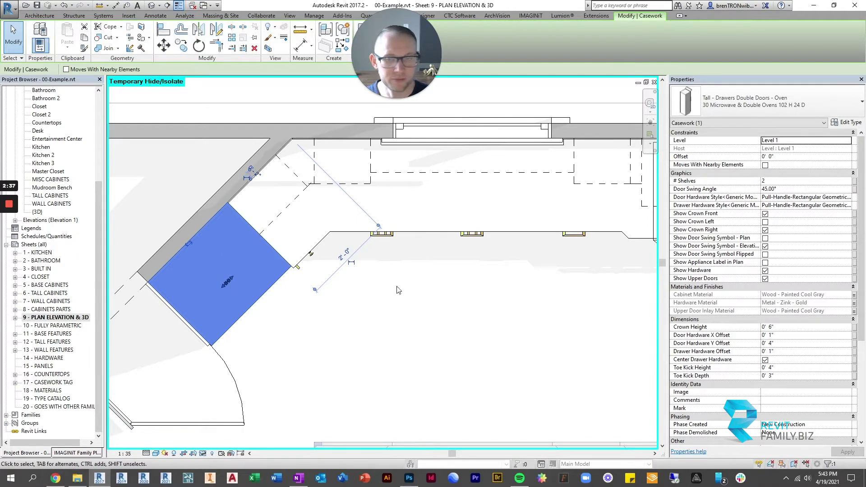
pyautogui.click(276, 324)
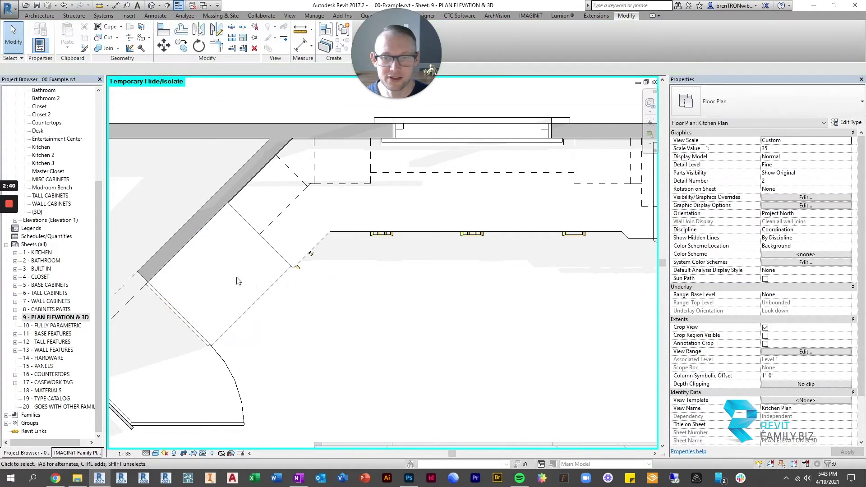
pyautogui.click(266, 296)
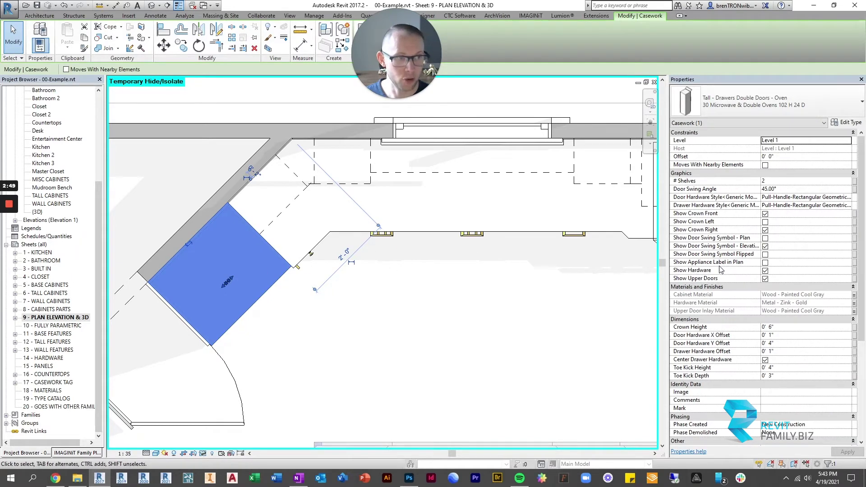
pyautogui.click(766, 262)
pyautogui.click(390, 312)
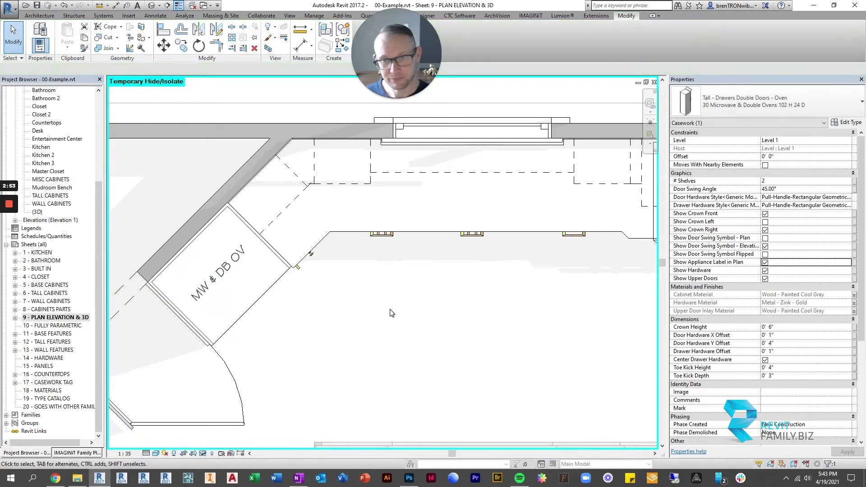
pyautogui.scroll(-3, 382, 310)
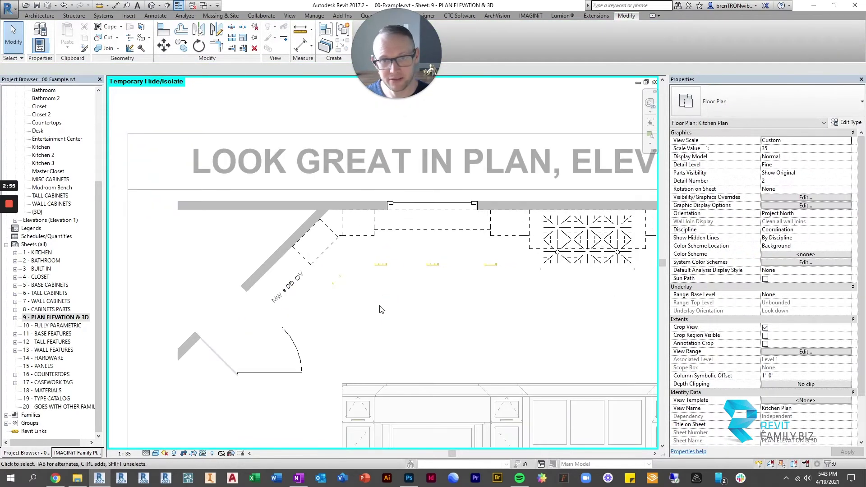
pyautogui.scroll(4, 316, 311)
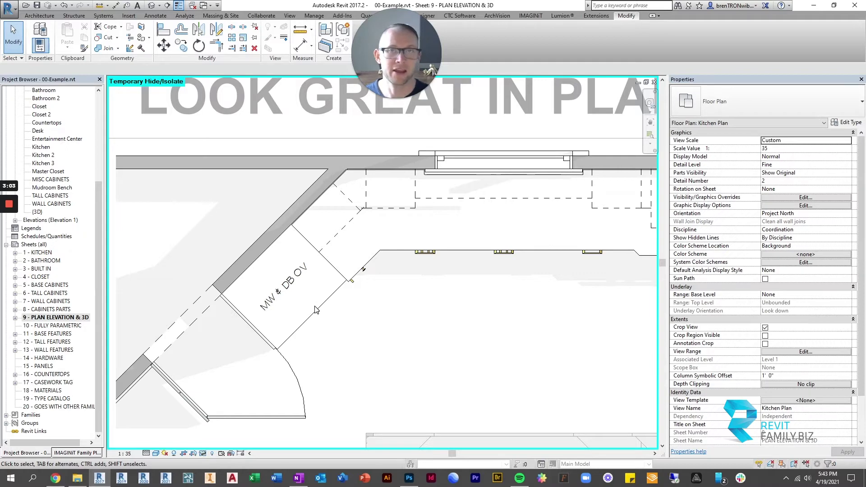
# Deactivate the kitchen plan viewport and activate the Kitchen Elevation - Stove viewport on the sheet.
pyautogui.scroll(-2, 355, 317)
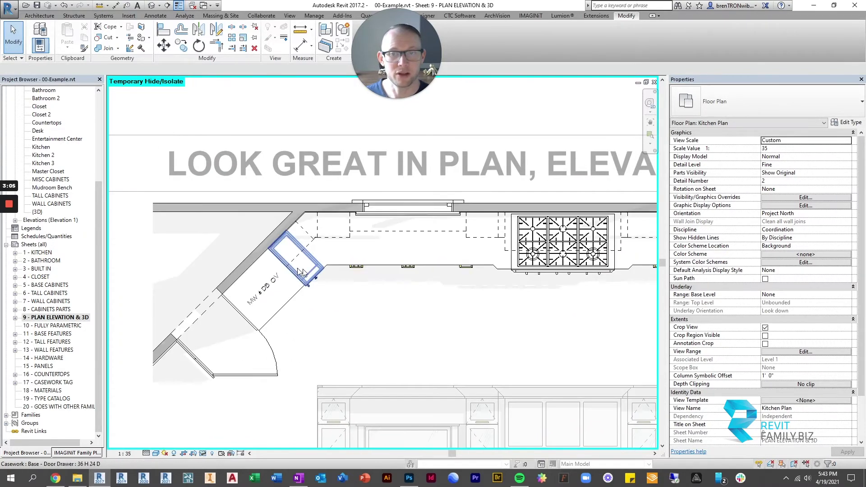
pyautogui.scroll(-2, 338, 285)
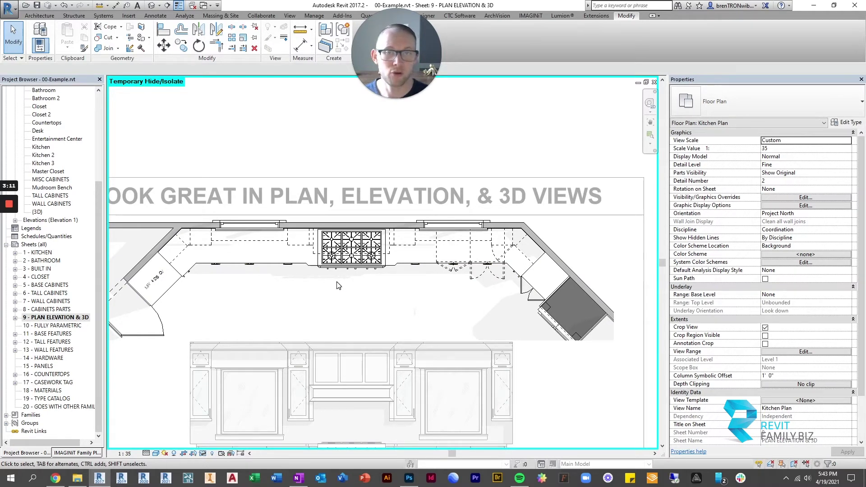
pyautogui.doubleClick(562, 377)
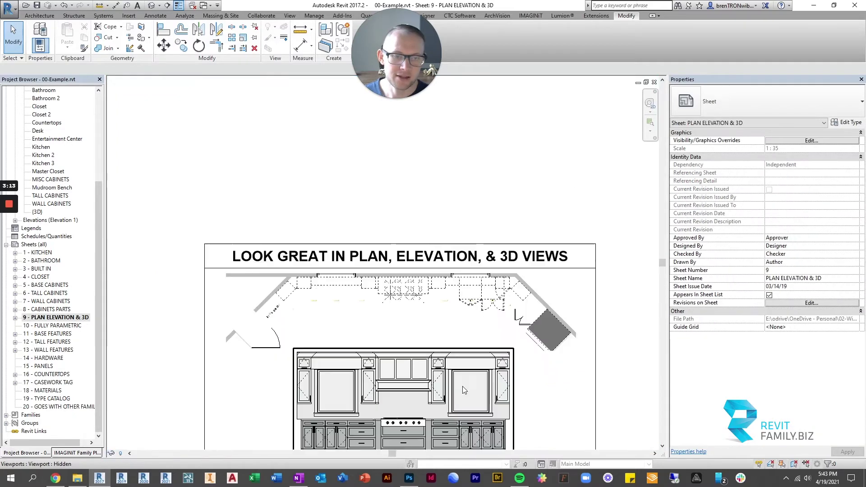
pyautogui.scroll(4, 462, 386)
pyautogui.scroll(1, 428, 289)
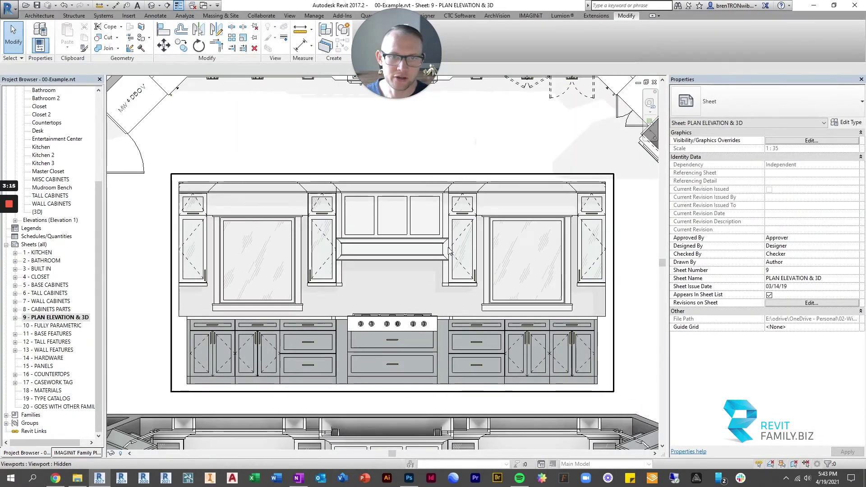
pyautogui.doubleClick(451, 251)
pyautogui.moveTo(372, 299); pyautogui.dragTo(350, 299, button='middle')
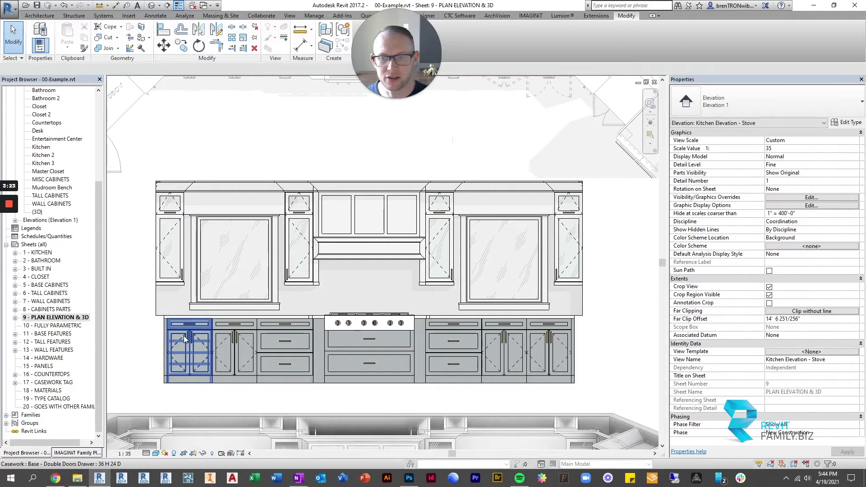
# Turn off Show Door Swing Symbol - Elevation for the tall glass-door wall cabinet just left of the range hood.
pyautogui.click(305, 241)
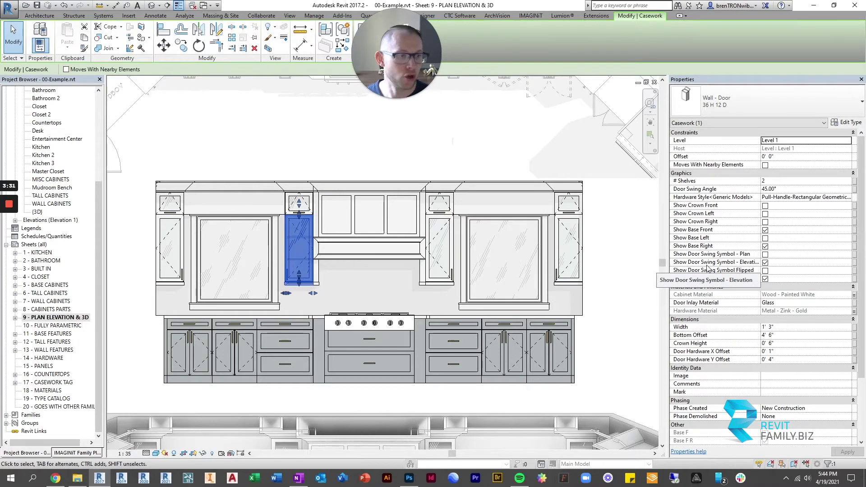
pyautogui.click(765, 262)
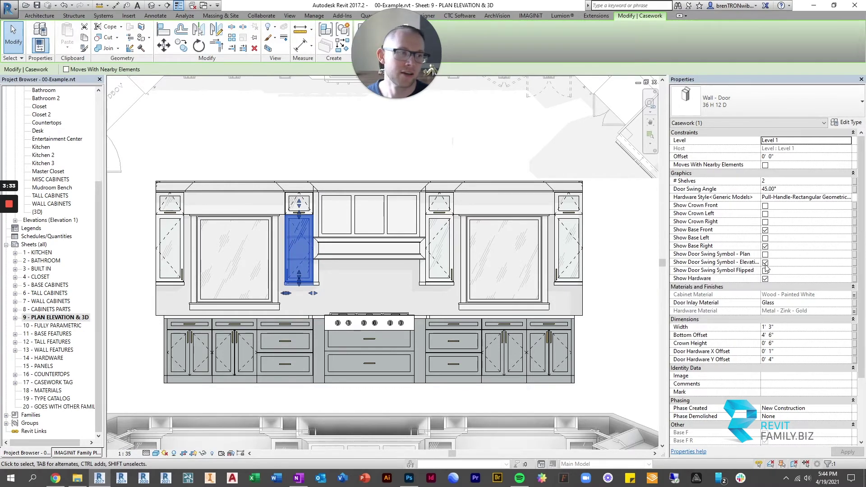
pyautogui.click(266, 147)
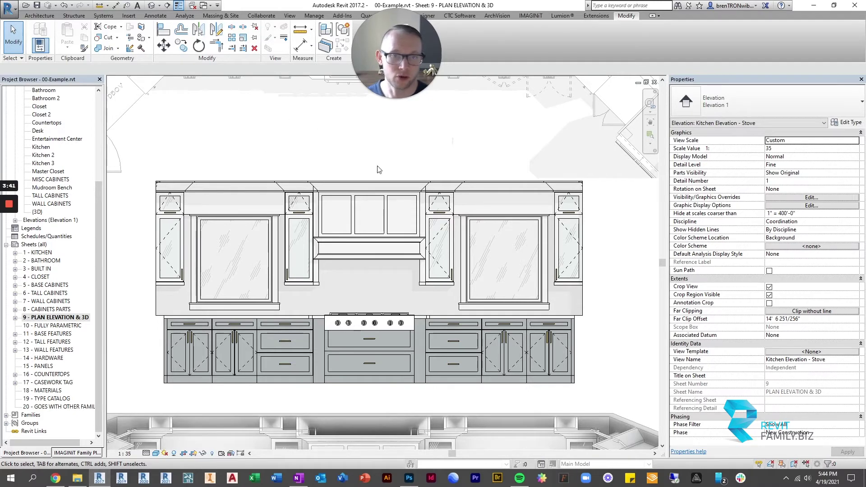
# Turn on Show Door Swing Symbol Flipped for the 36 H 12 D glass-door wall cabinet just right of the range hood.
pyautogui.scroll(1, 453, 247)
pyautogui.scroll(1, 454, 247)
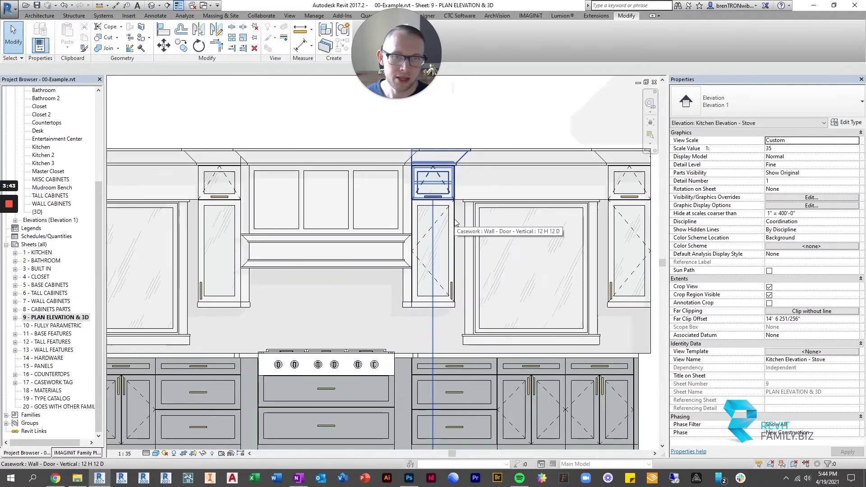
pyautogui.click(439, 223)
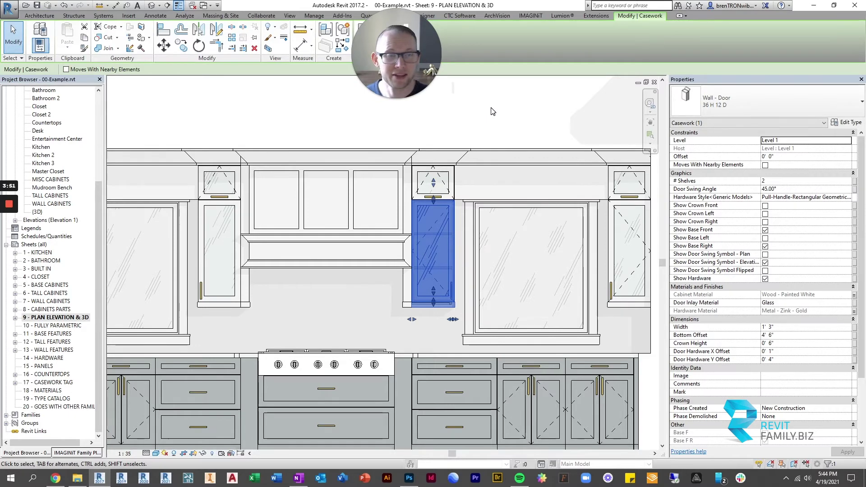
pyautogui.click(473, 119)
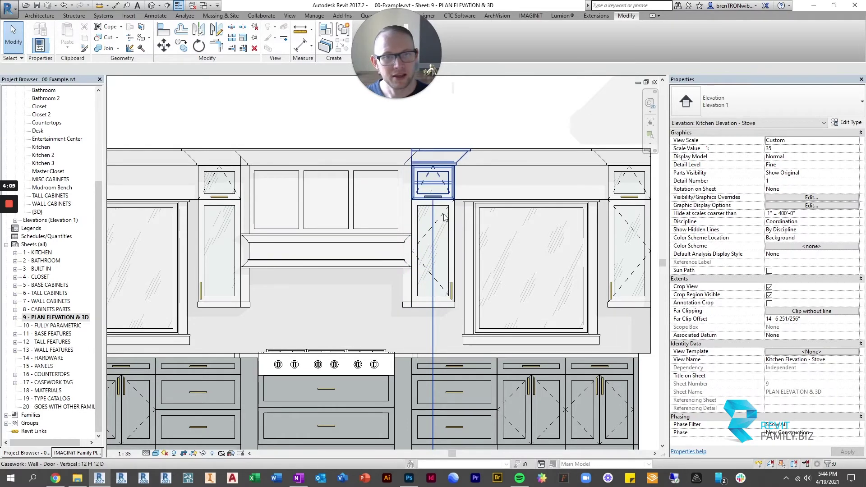
pyautogui.click(431, 234)
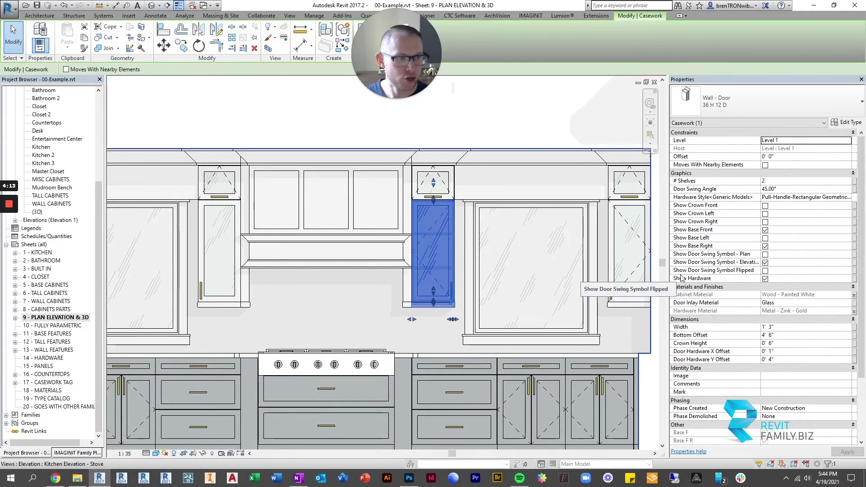
pyautogui.click(765, 270)
pyautogui.click(502, 125)
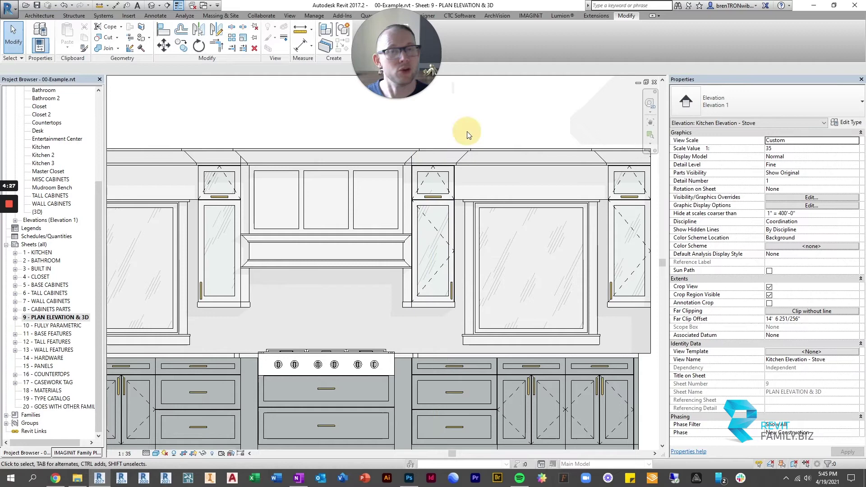
# Inspect the graphics options of the small vertical-door wall cabinet with crown, left of the range hood.
pyautogui.scroll(-2, 451, 270)
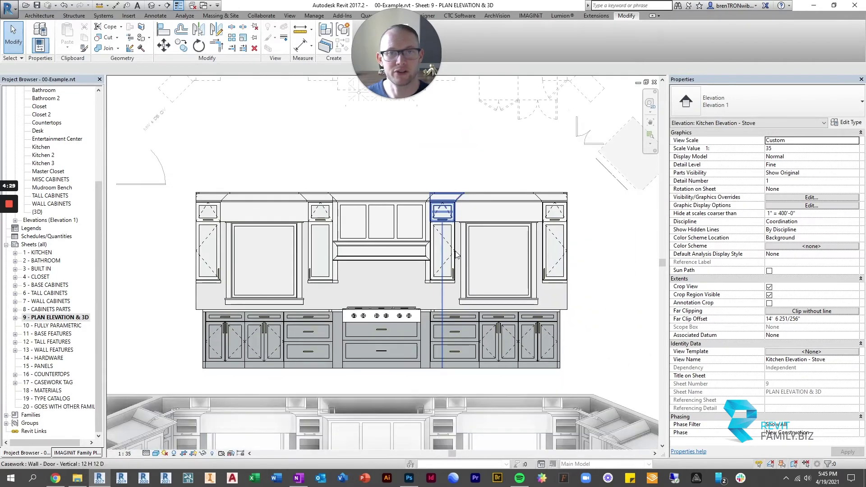
pyautogui.scroll(-2, 450, 287)
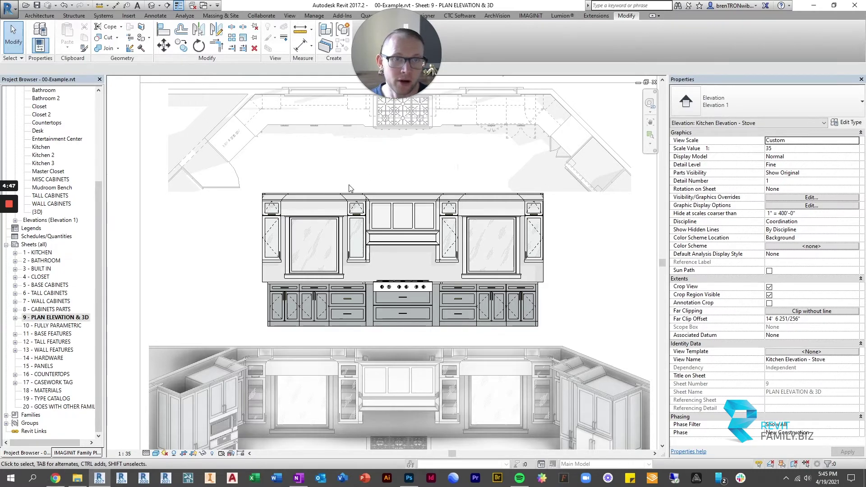
pyautogui.scroll(3, 344, 194)
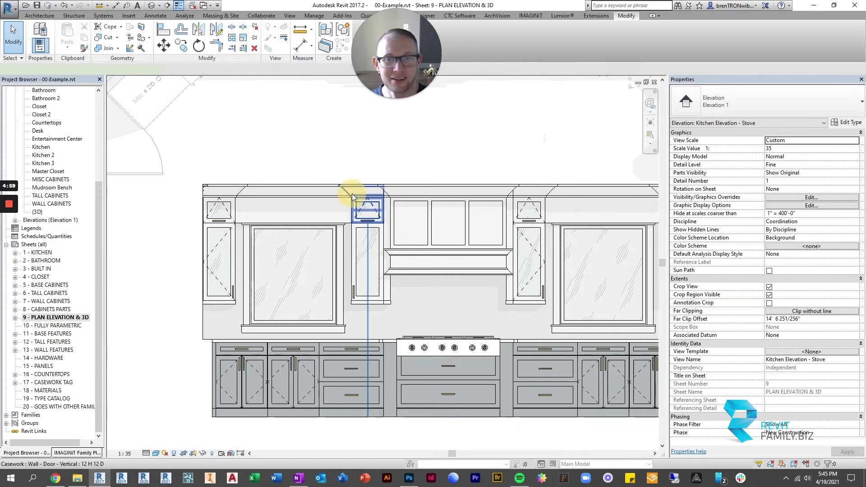
pyautogui.click(353, 197)
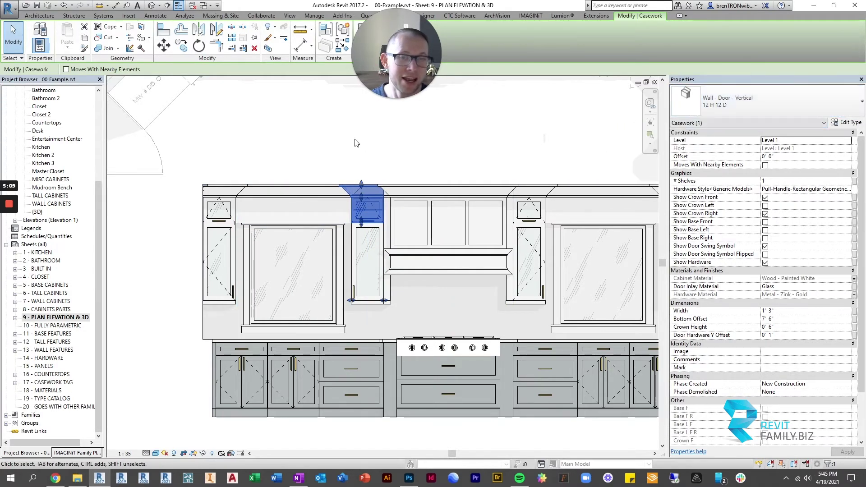
pyautogui.click(367, 161)
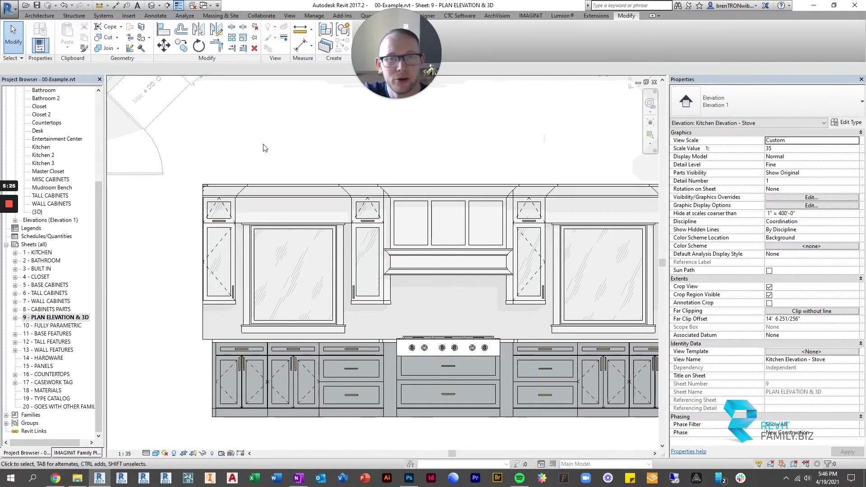
# Switch to File Explorer, browse to the 1-Shaker folder under 01 Overlay Cabinets Update, locate Casework Tag.rfa, and return to Revit.
pyautogui.click(81, 476)
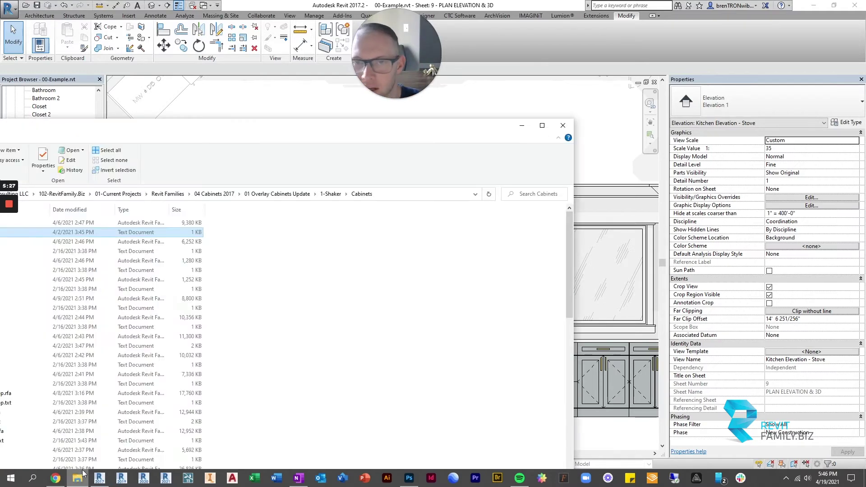
pyautogui.moveTo(203, 123); pyautogui.dragTo(495, 71)
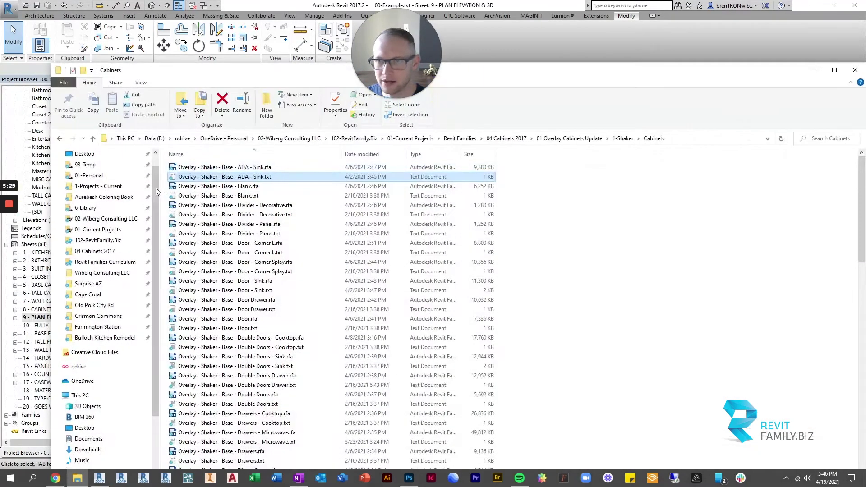
pyautogui.click(506, 139)
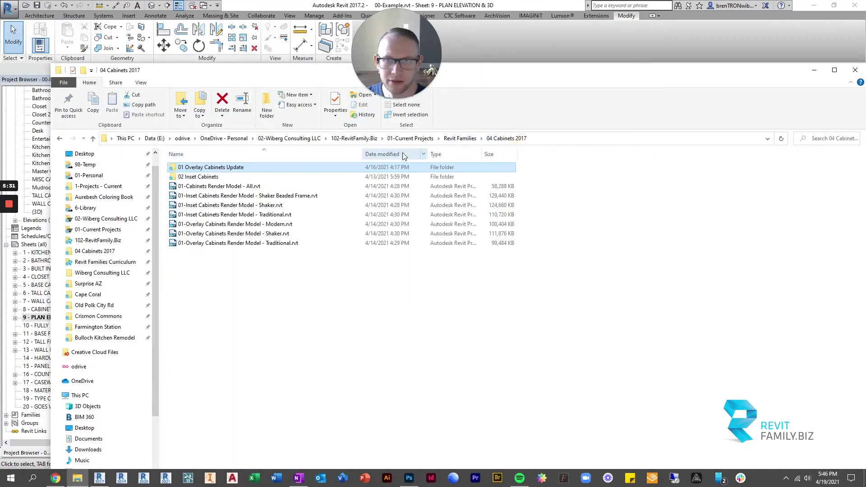
pyautogui.doubleClick(195, 167)
pyautogui.doubleClick(195, 168)
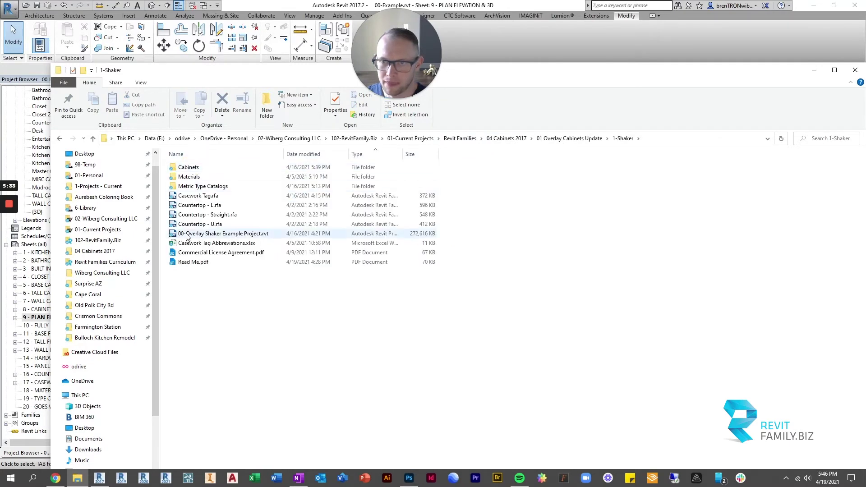
pyautogui.click(186, 196)
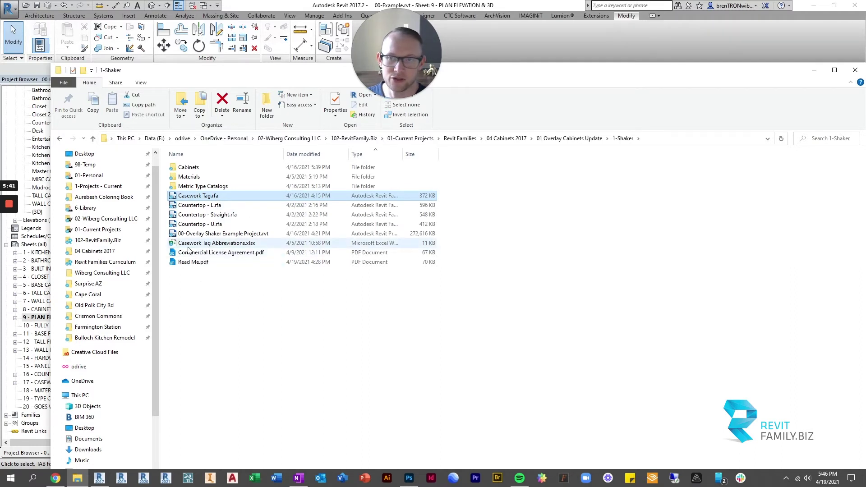
pyautogui.click(816, 71)
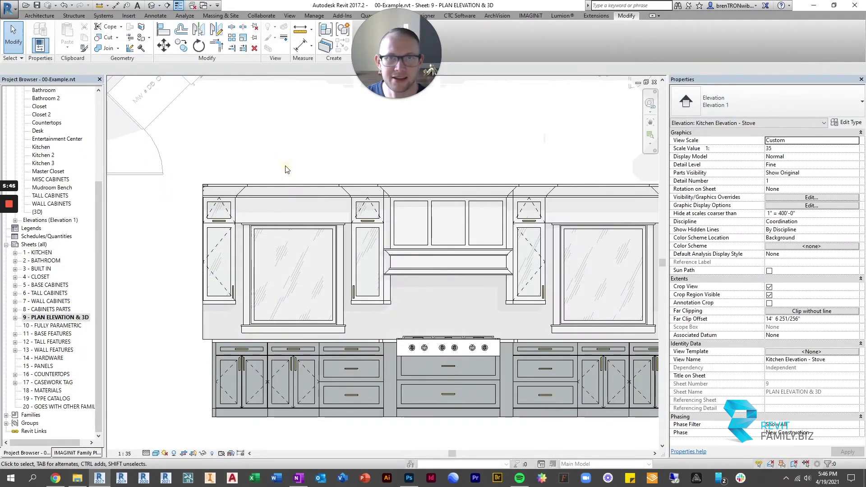
# Tag the two small vertical-door wall cabinets left of the range hood with leadered casework tags.
pyautogui.scroll(-3, 189, 153)
pyautogui.scroll(2, 203, 154)
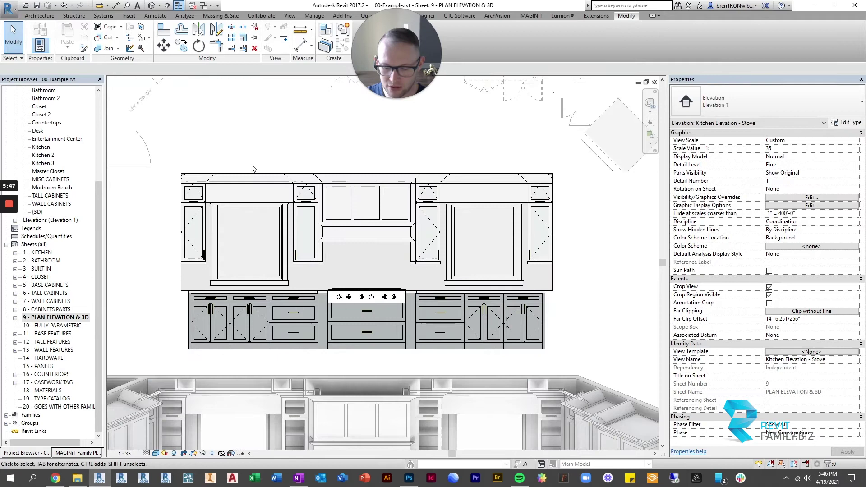
pyautogui.press('t')
pyautogui.press('g')
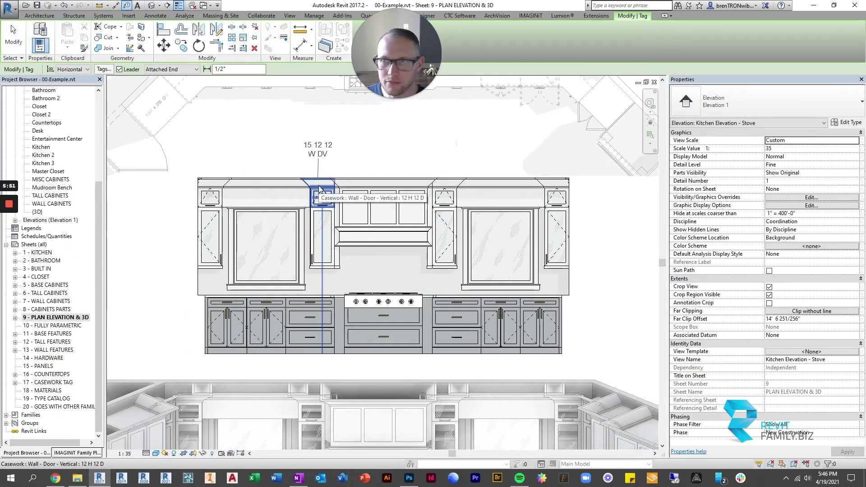
pyautogui.click(320, 190)
pyautogui.click(212, 184)
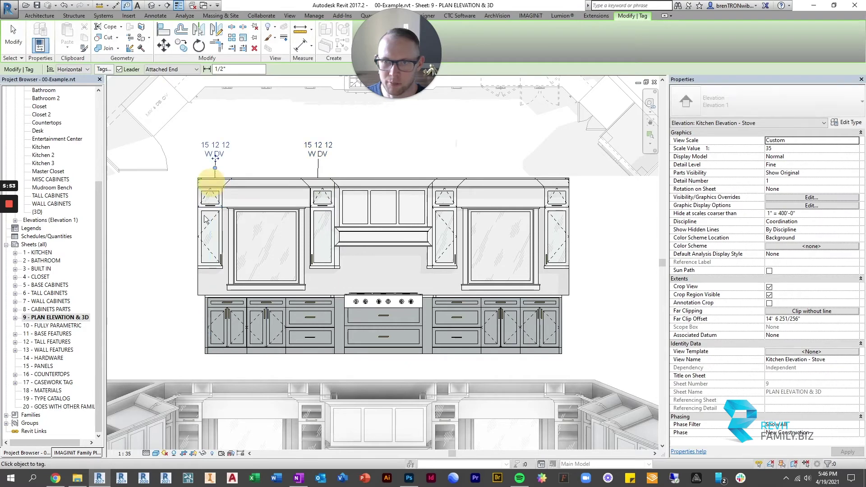
# Tag the two double-door base cabinets, the drawer base left of the range and the cooktop base, and end tagging.
pyautogui.click(222, 345)
pyautogui.click(266, 345)
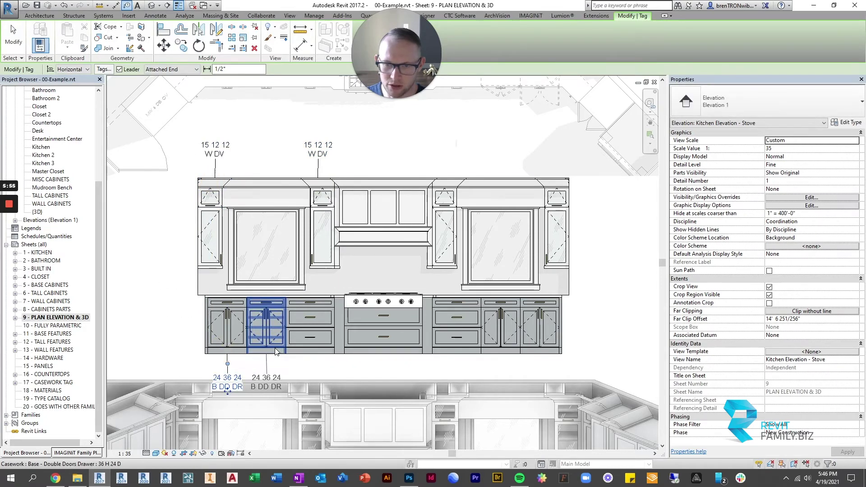
pyautogui.click(314, 351)
pyautogui.click(383, 343)
pyautogui.press('Escape')
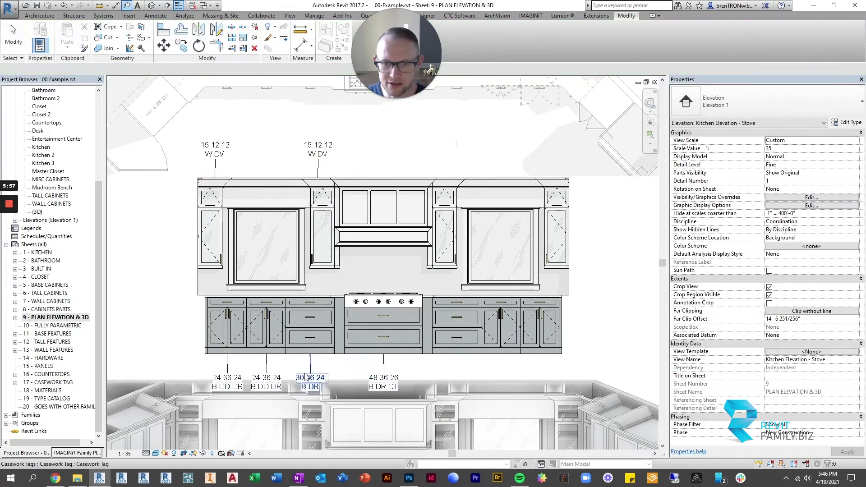
# Move the four base cabinet tags up close beneath the cabinets, aligned in one row.
pyautogui.click(306, 377)
pyautogui.scroll(3, 305, 377)
pyautogui.moveTo(310, 386); pyautogui.dragTo(311, 364)
pyautogui.moveTo(232, 391); pyautogui.dragTo(230, 367)
pyautogui.click(158, 369)
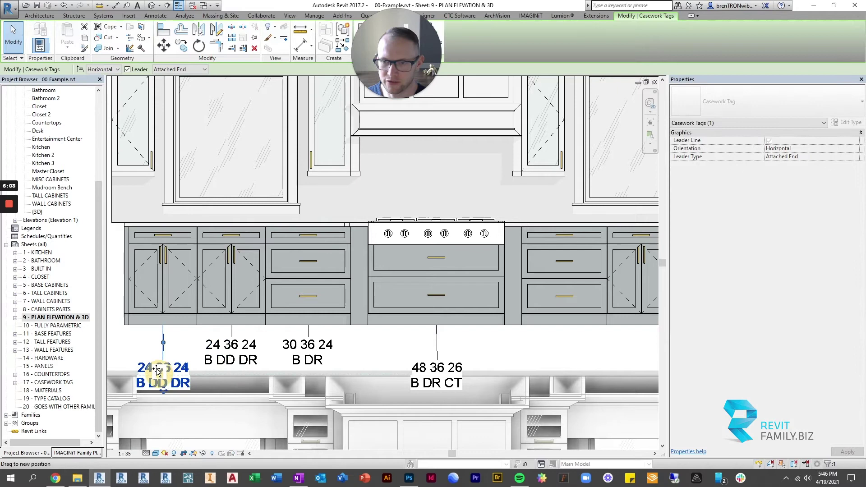
pyautogui.moveTo(159, 365); pyautogui.dragTo(158, 364)
pyautogui.click(436, 389)
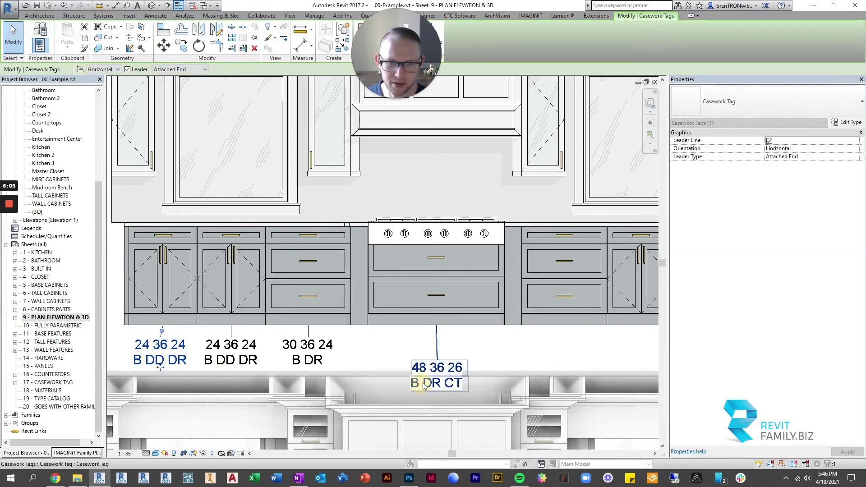
pyautogui.moveTo(438, 392); pyautogui.dragTo(437, 363)
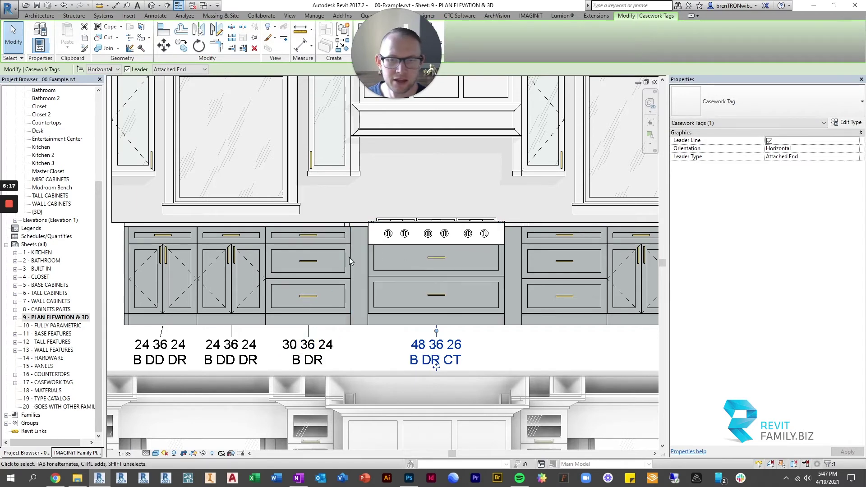
# Examine the size and abbreviation text in the tags above the two small wall cabinets and clear the selection.
pyautogui.scroll(-1, 260, 258)
pyautogui.moveTo(259, 258); pyautogui.dragTo(284, 275, button='middle')
pyautogui.scroll(3, 326, 183)
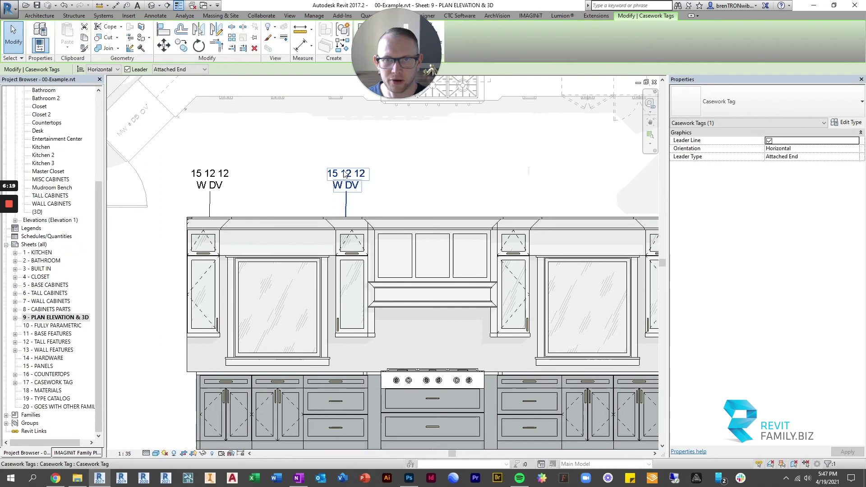
pyautogui.scroll(1, 326, 183)
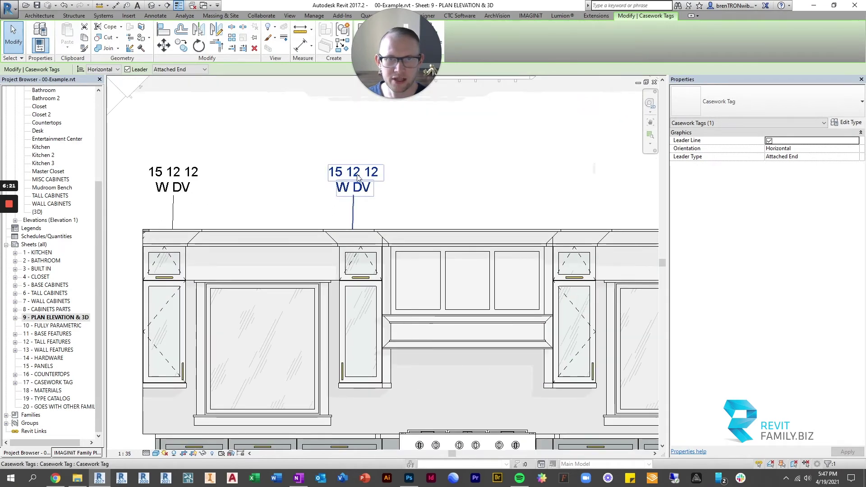
pyautogui.click(427, 200)
pyautogui.scroll(-4, 427, 200)
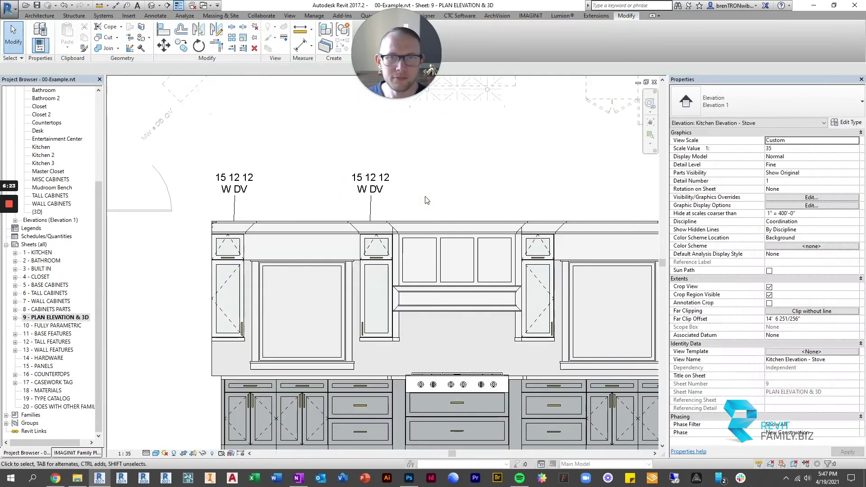
# Set the width of the small vertical-door wall cabinet just left of the range hood to 2 feet and check its tag.
pyautogui.click(332, 215)
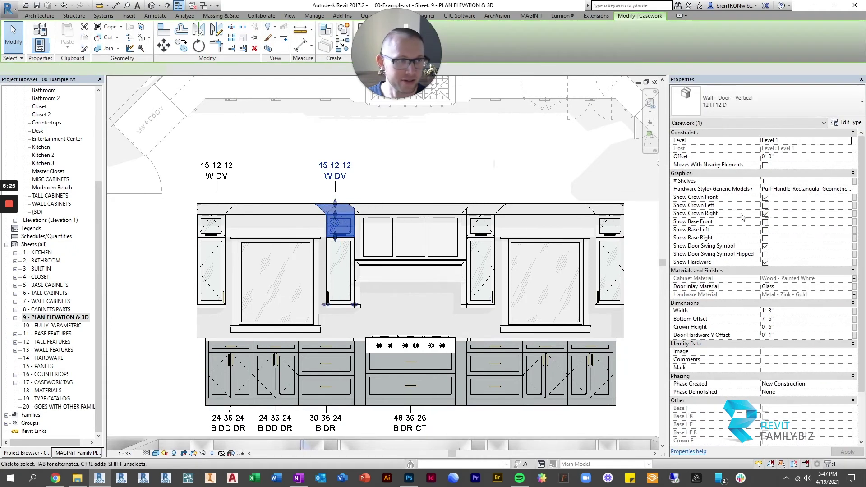
pyautogui.click(786, 315)
pyautogui.write('2')
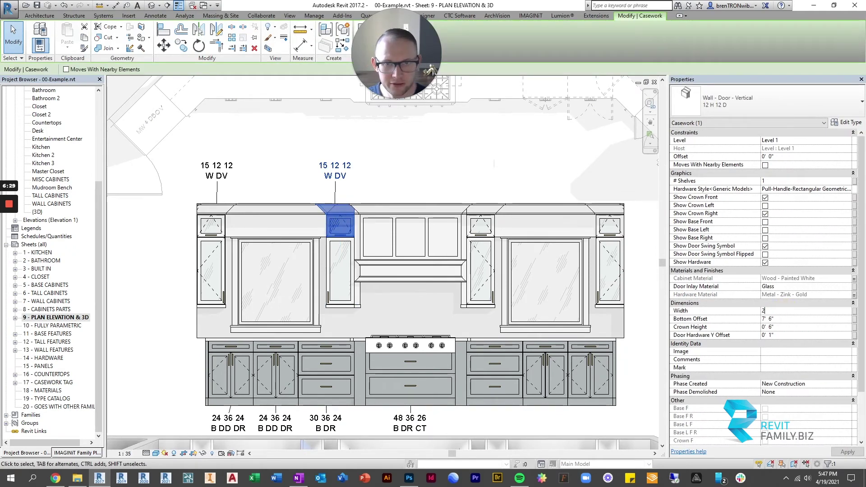
pyautogui.press('Return')
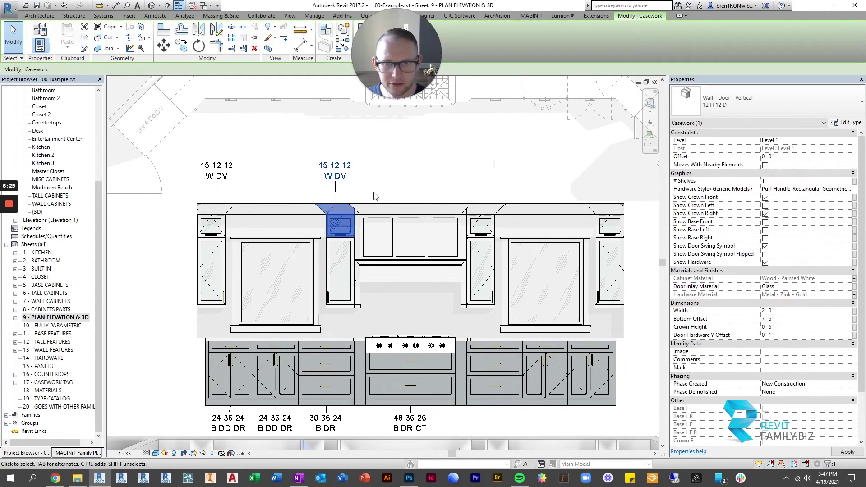
pyautogui.click(327, 183)
pyautogui.scroll(2, 327, 182)
pyautogui.scroll(1, 327, 183)
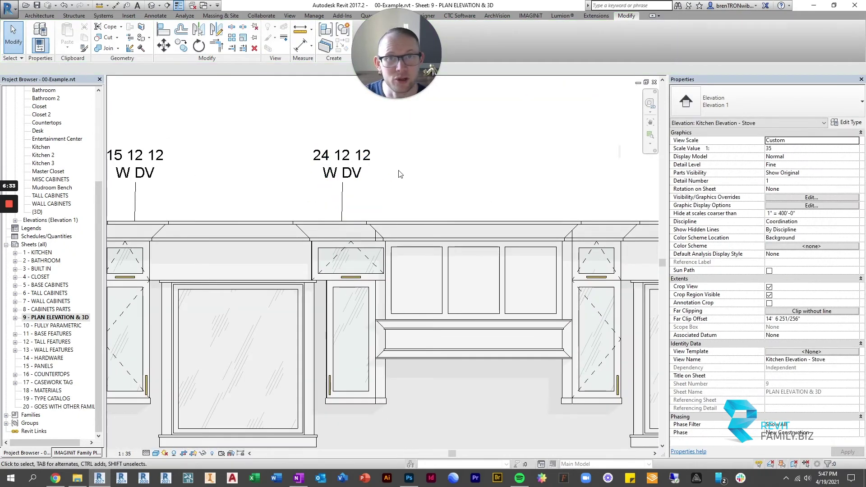
# Examine the size and abbreviation text in the wall cabinet tags and the base cabinet tags of the stove elevation.
pyautogui.scroll(-2, 399, 175)
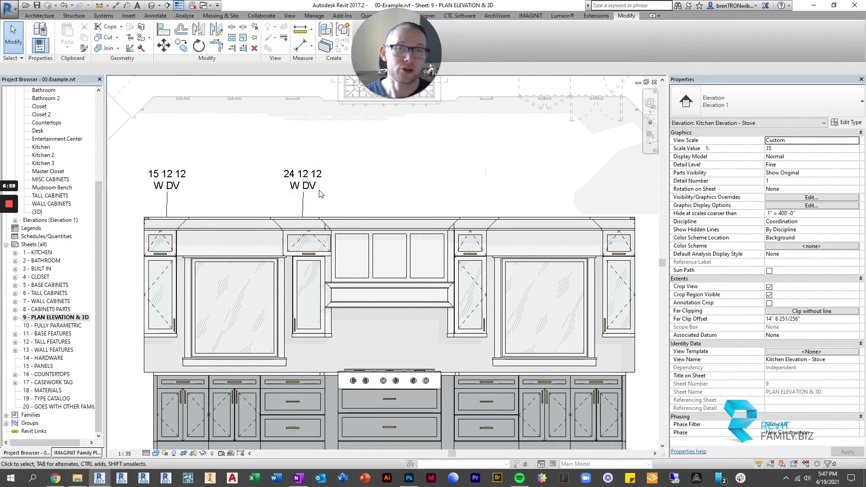
pyautogui.scroll(3, 325, 185)
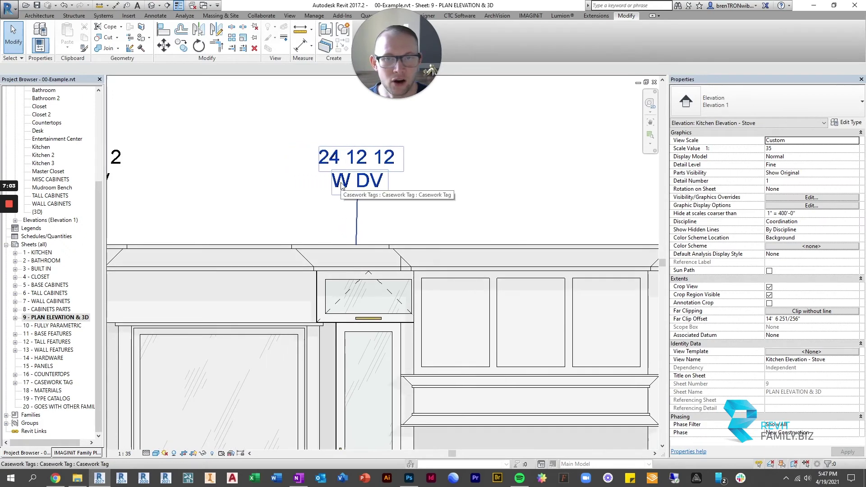
pyautogui.scroll(-2, 366, 167)
pyautogui.scroll(-3, 366, 168)
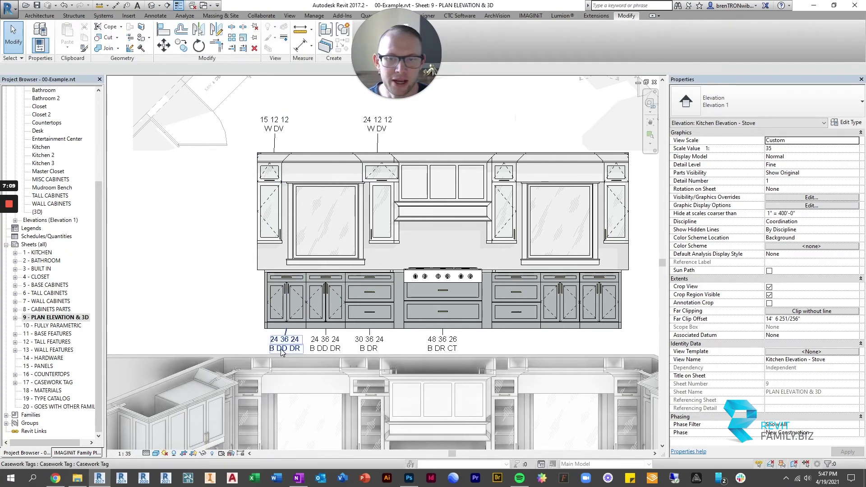
pyautogui.moveTo(407, 141); pyautogui.dragTo(406, 150, button='middle')
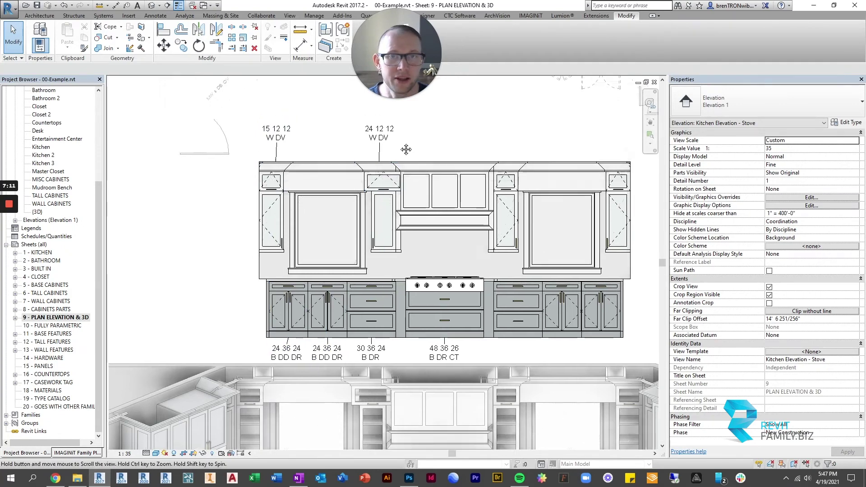
pyautogui.scroll(4, 407, 149)
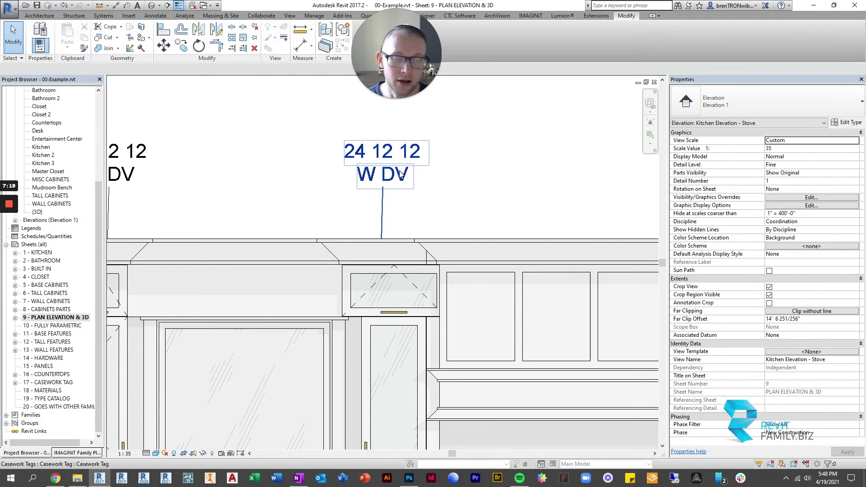
pyautogui.scroll(-4, 397, 179)
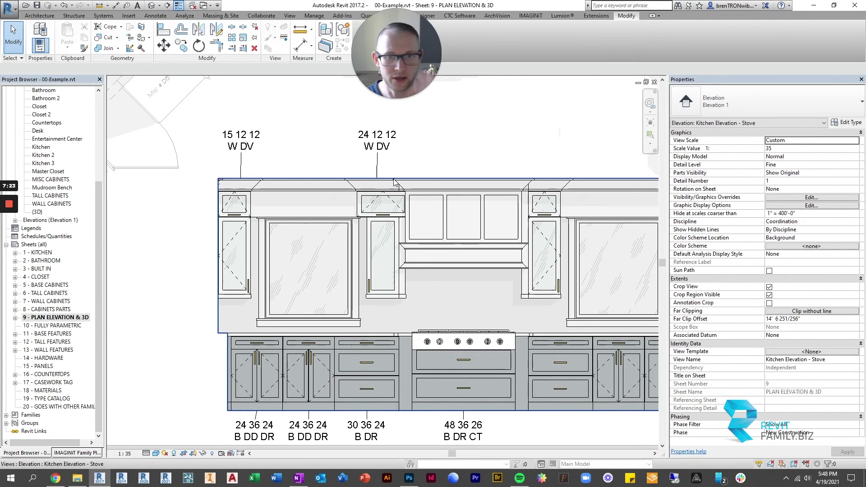
pyautogui.moveTo(434, 286); pyautogui.dragTo(422, 224, button='middle')
pyautogui.scroll(2, 397, 320)
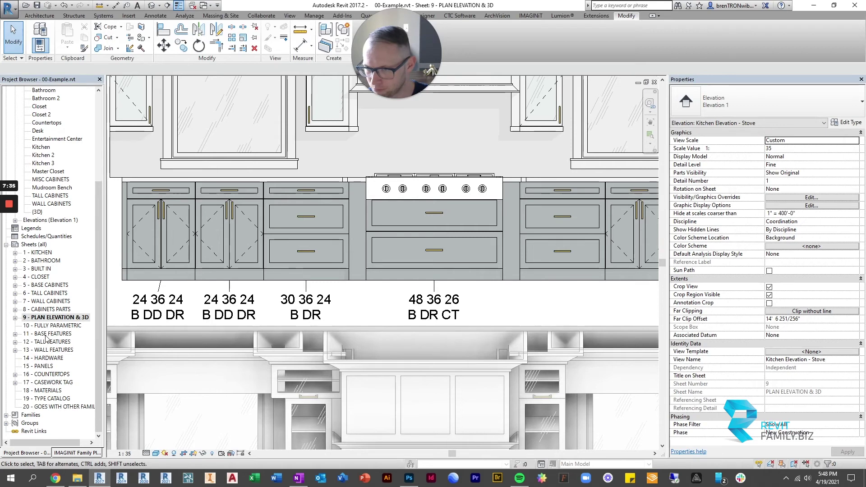
# Open sheet 17 - CASEWORK TAG and examine the width, height and depth order and the one-character identifiers.
pyautogui.doubleClick(49, 383)
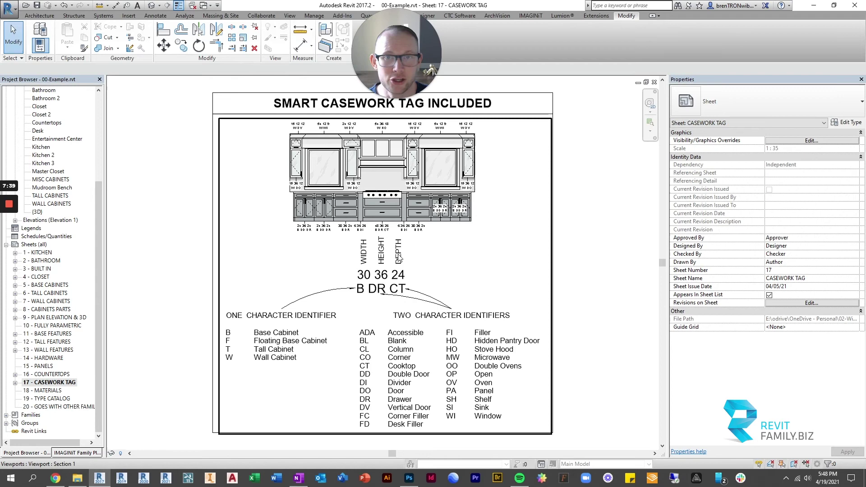
pyautogui.scroll(4, 384, 298)
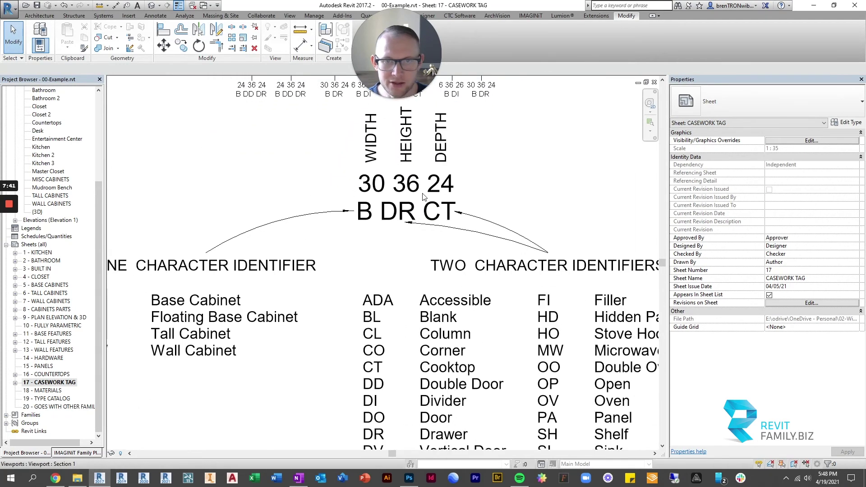
pyautogui.scroll(-1, 373, 231)
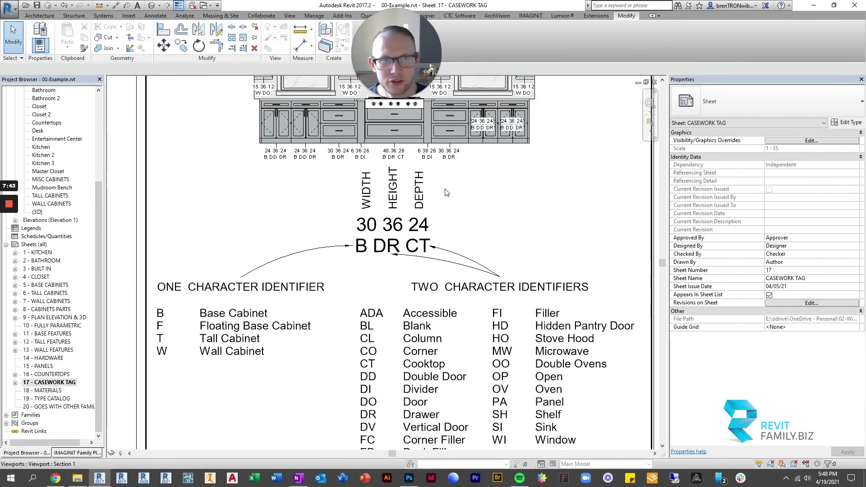
pyautogui.scroll(1, 441, 197)
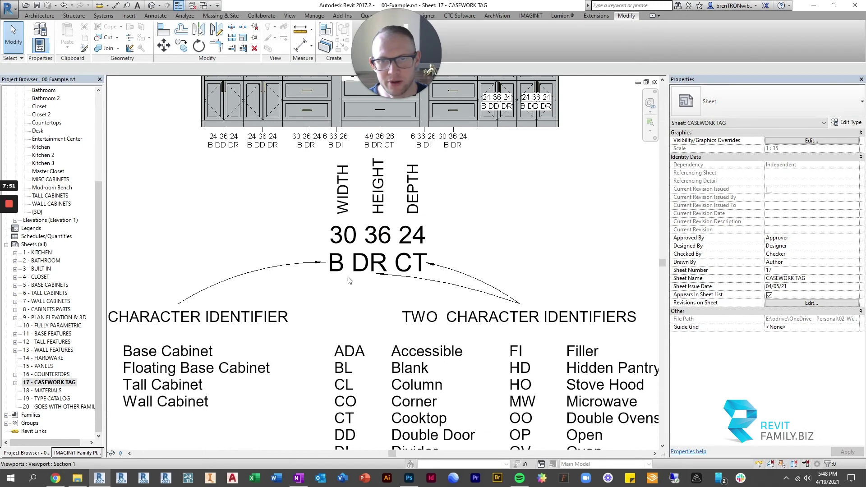
pyautogui.moveTo(350, 281); pyautogui.dragTo(393, 225, button='middle')
pyautogui.scroll(-2, 451, 231)
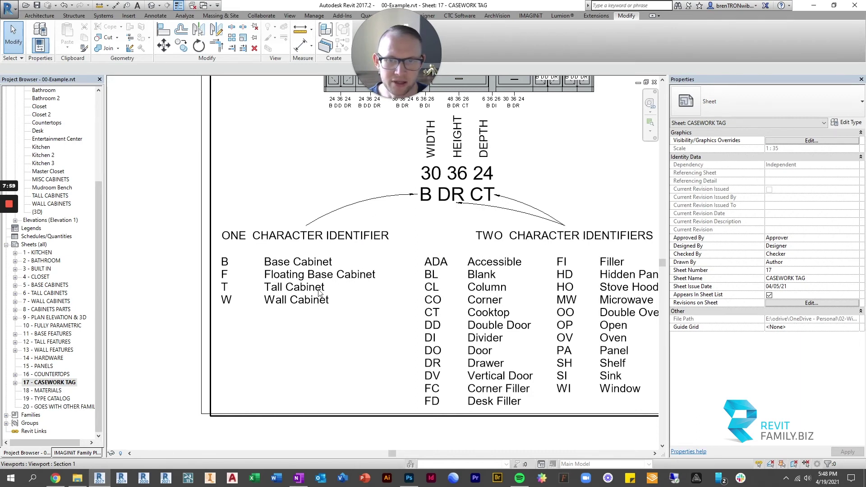
# Examine the list of two-character identifiers in the casework tag legend, then the sheet as a whole.
pyautogui.moveTo(276, 308); pyautogui.dragTo(319, 287, button='middle')
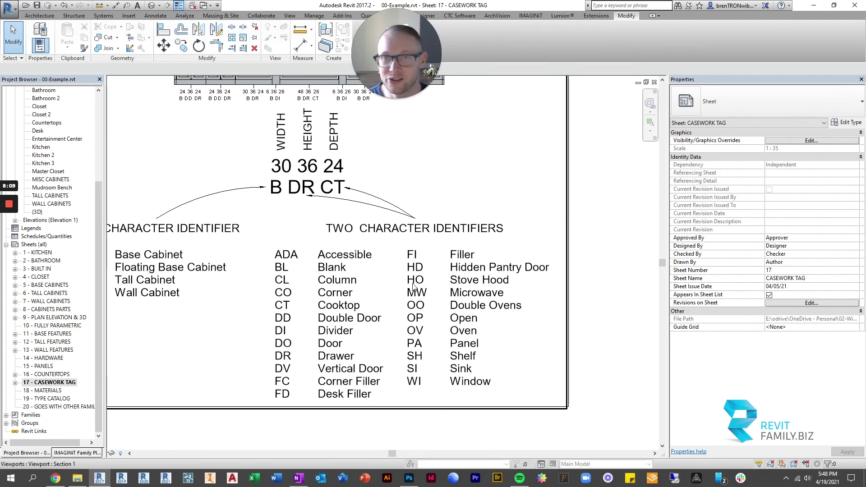
pyautogui.press('z')
pyautogui.press('f')
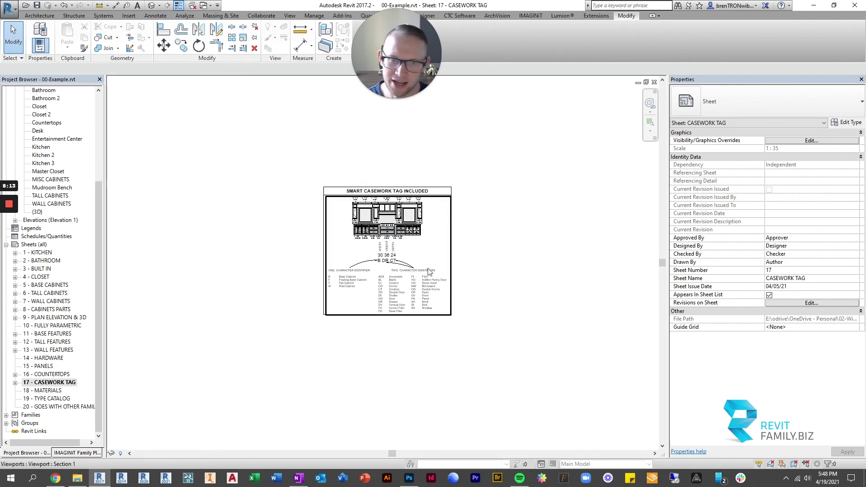
pyautogui.scroll(2, 397, 281)
pyautogui.scroll(3, 397, 281)
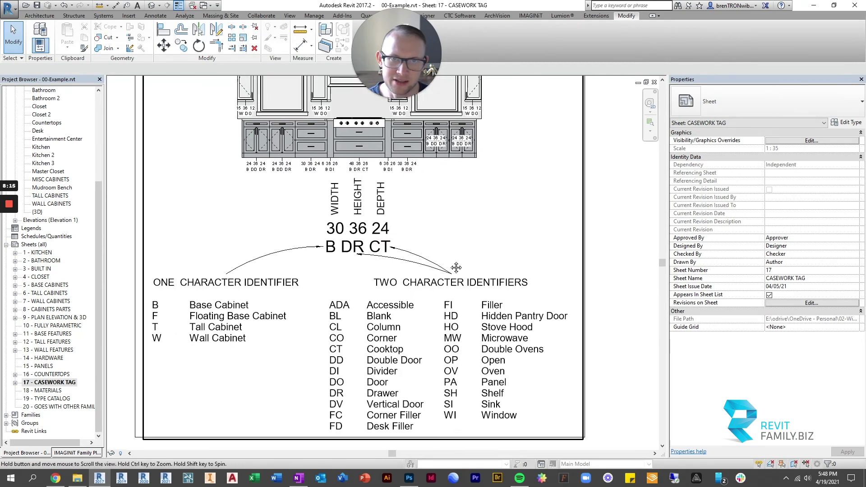
pyautogui.scroll(3, 452, 268)
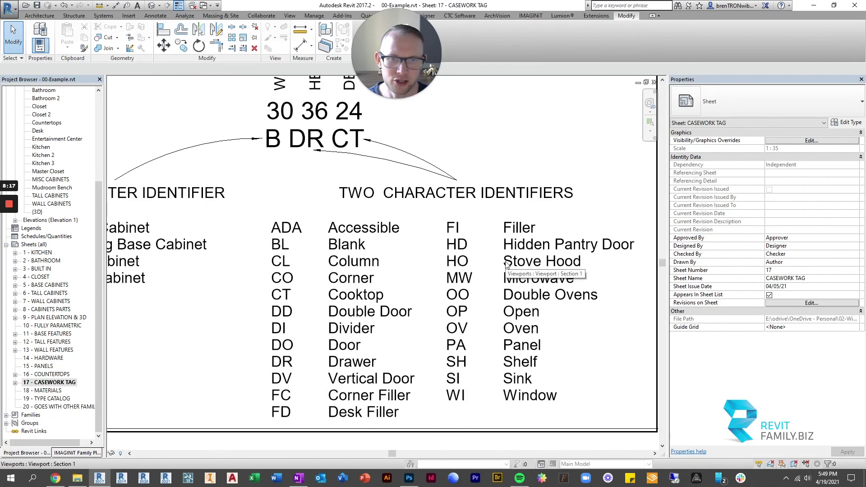
pyautogui.scroll(-4, 377, 344)
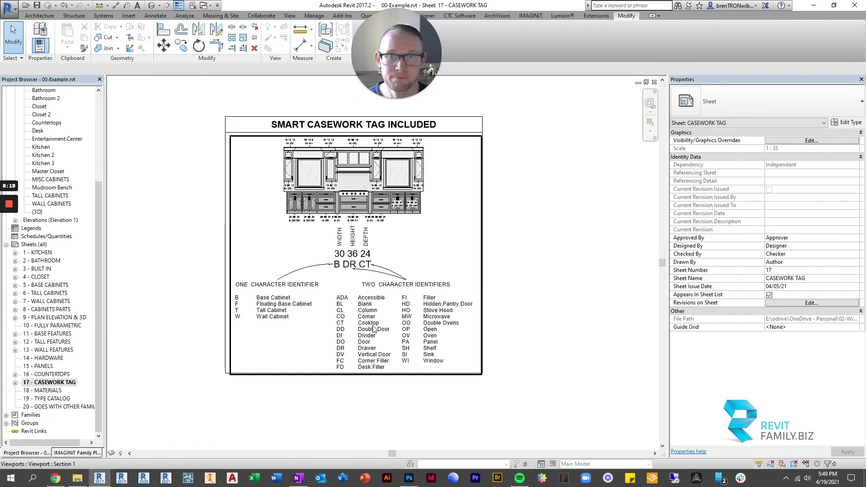